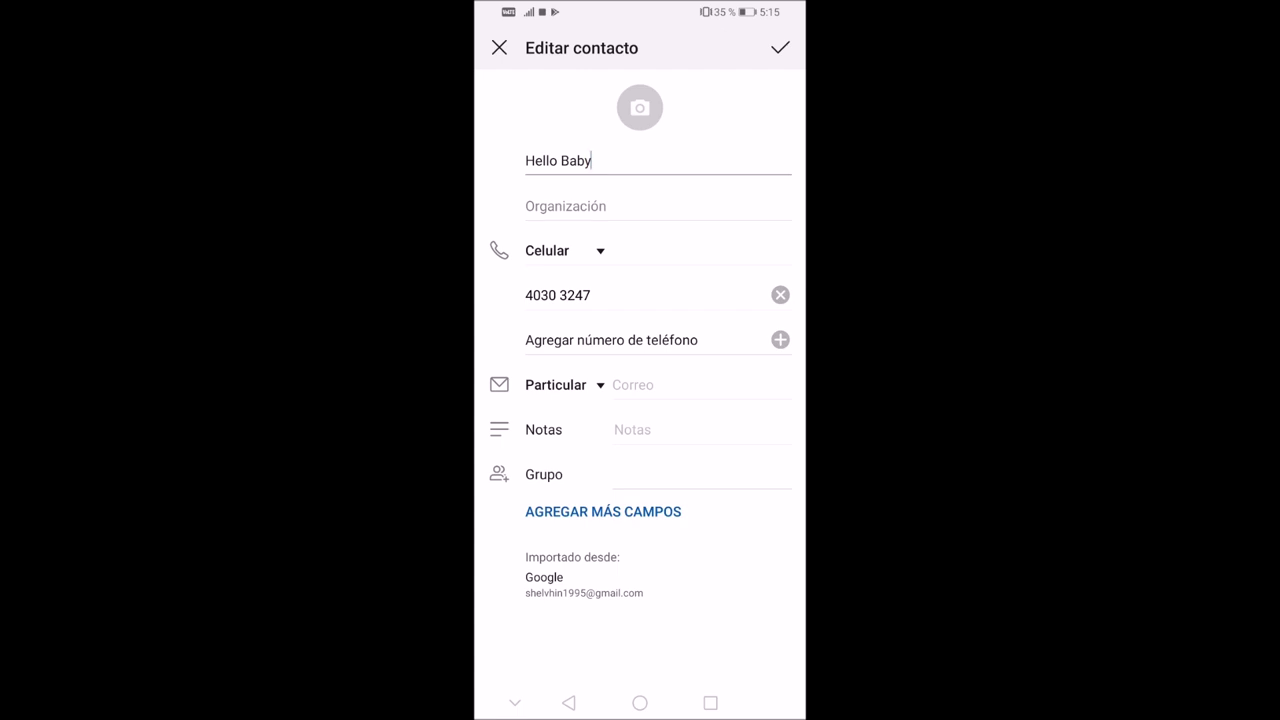
- Leave Editar contacto to return to the saved contact's details page
{"action": "left_click", "coordinate": [568, 703]}
- Go to the home screen, launch Contactos and scroll through the contact list
{"action": "left_click", "coordinate": [640, 703]}
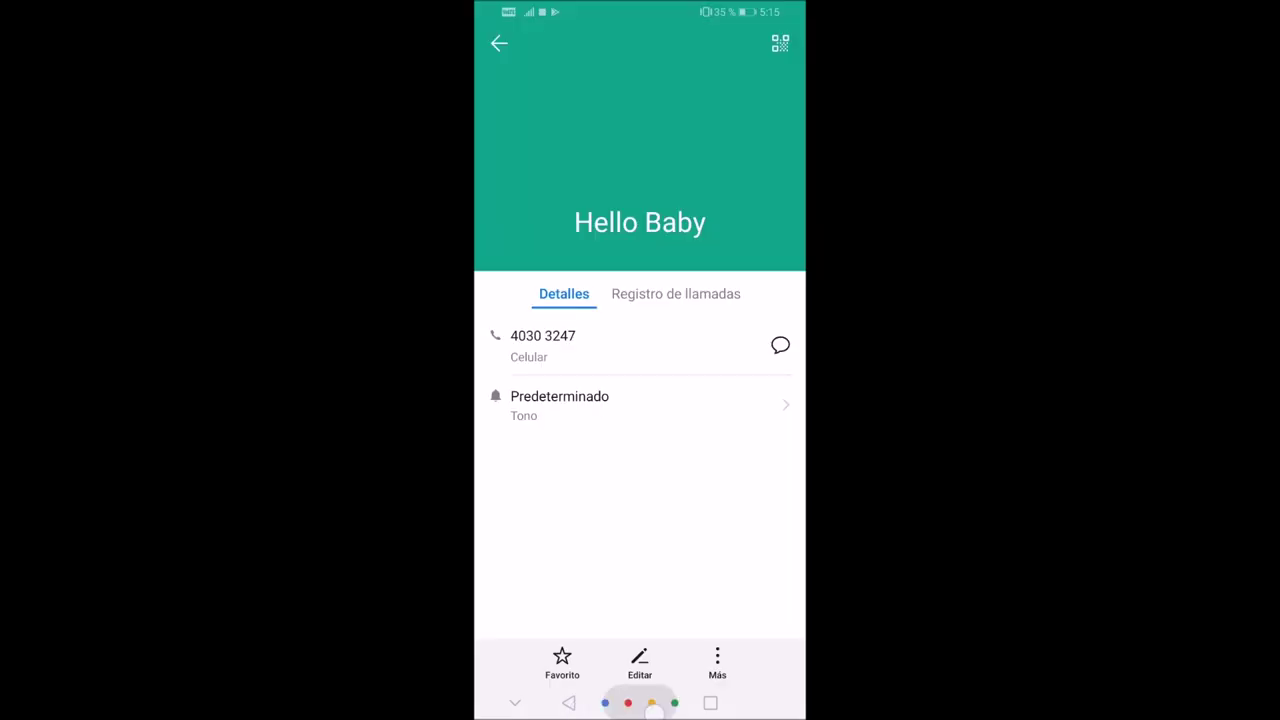
{"action": "left_click", "coordinate": [769, 349]}
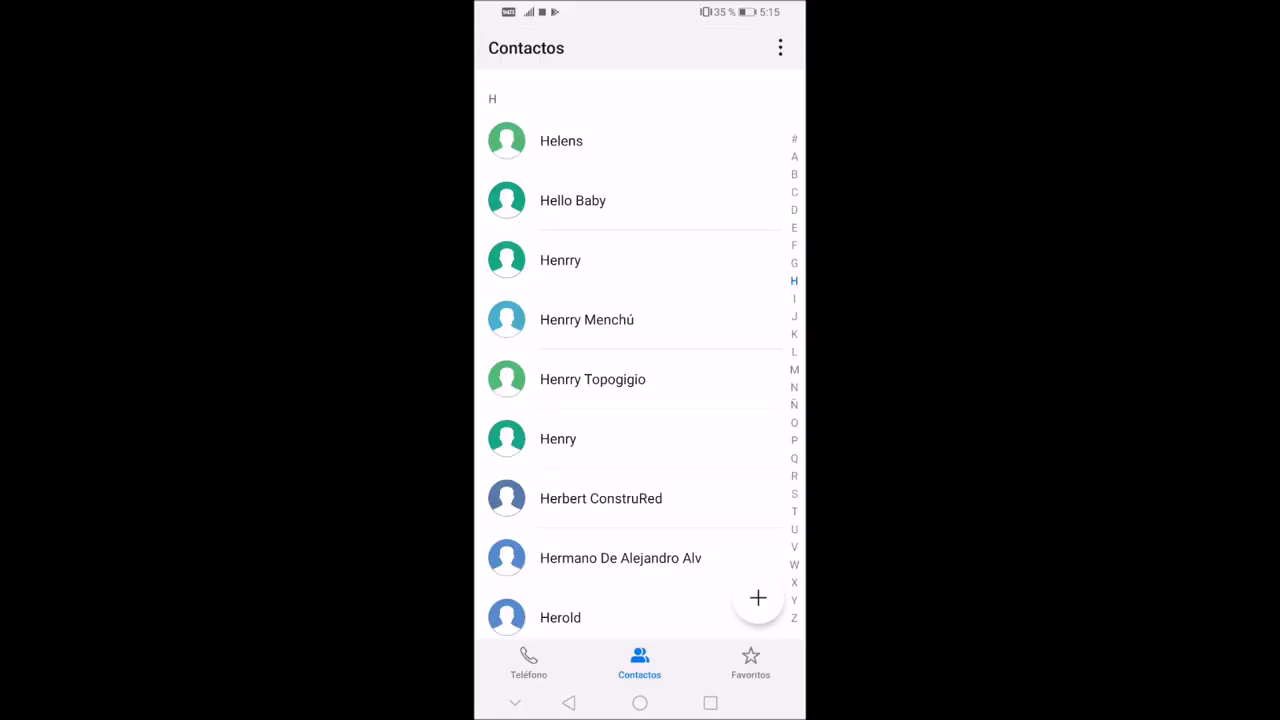
{"action": "scroll", "coordinate": [709, 326], "scroll_direction": "down", "scroll_amount": 15}
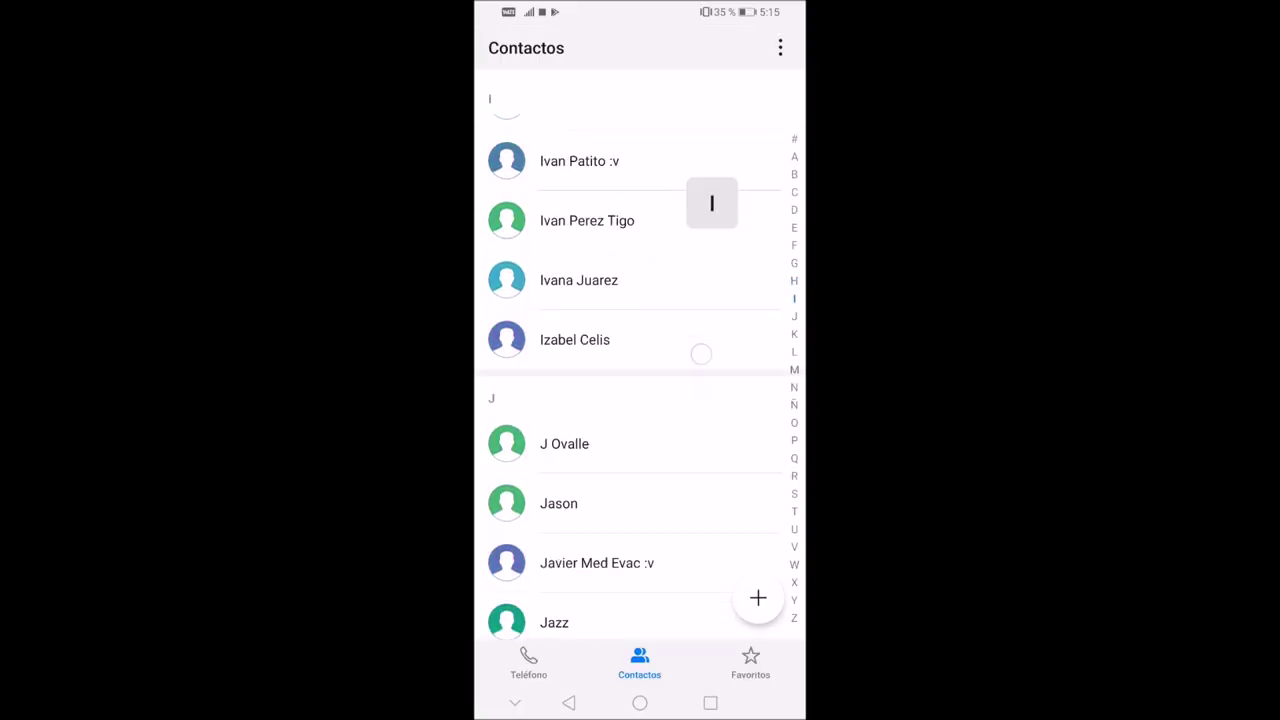
{"action": "scroll", "coordinate": [707, 387], "scroll_direction": "down", "scroll_amount": 20}
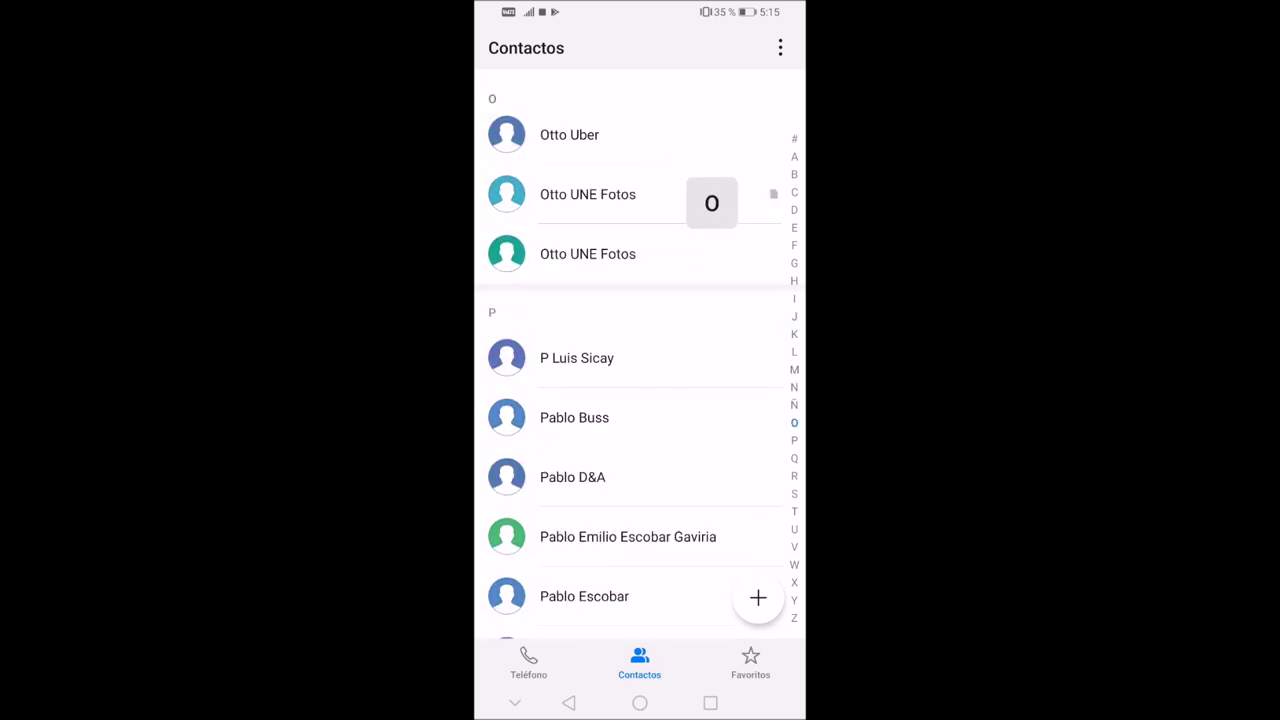
{"action": "scroll", "coordinate": [697, 371], "scroll_direction": "down", "scroll_amount": 15}
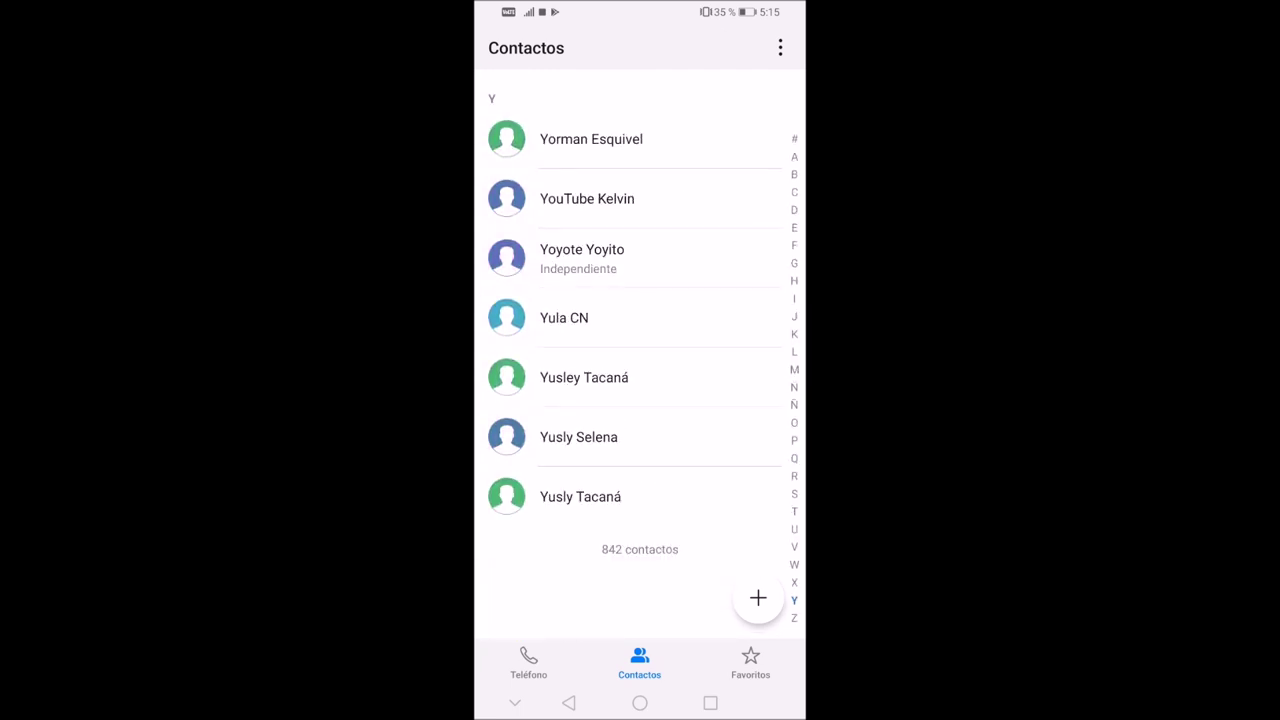
- Jump via the alphabet index to the contact, open it and choose Editar
{"action": "left_click_drag", "start_coordinate": [794, 351], "coordinate": [794, 280]}
{"action": "left_click_drag", "start_coordinate": [686, 510], "coordinate": [686, 306]}
{"action": "left_click", "coordinate": [640, 337]}
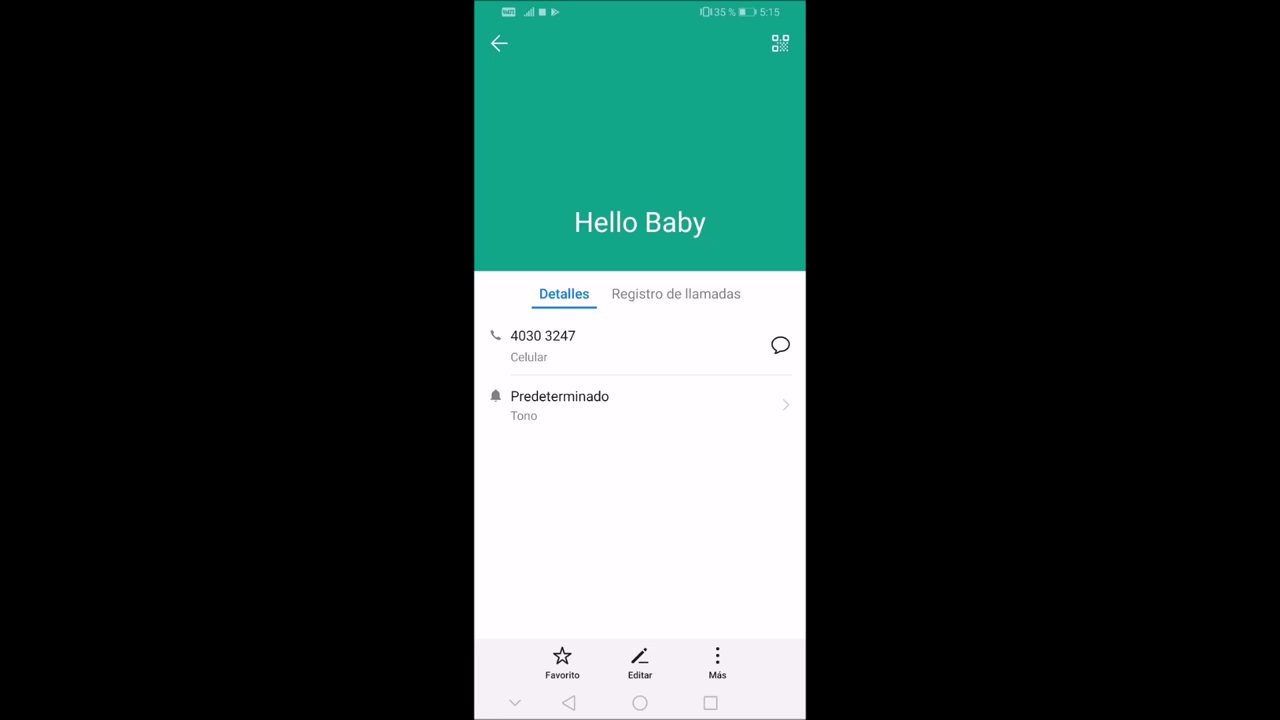
{"action": "left_click", "coordinate": [639, 662]}
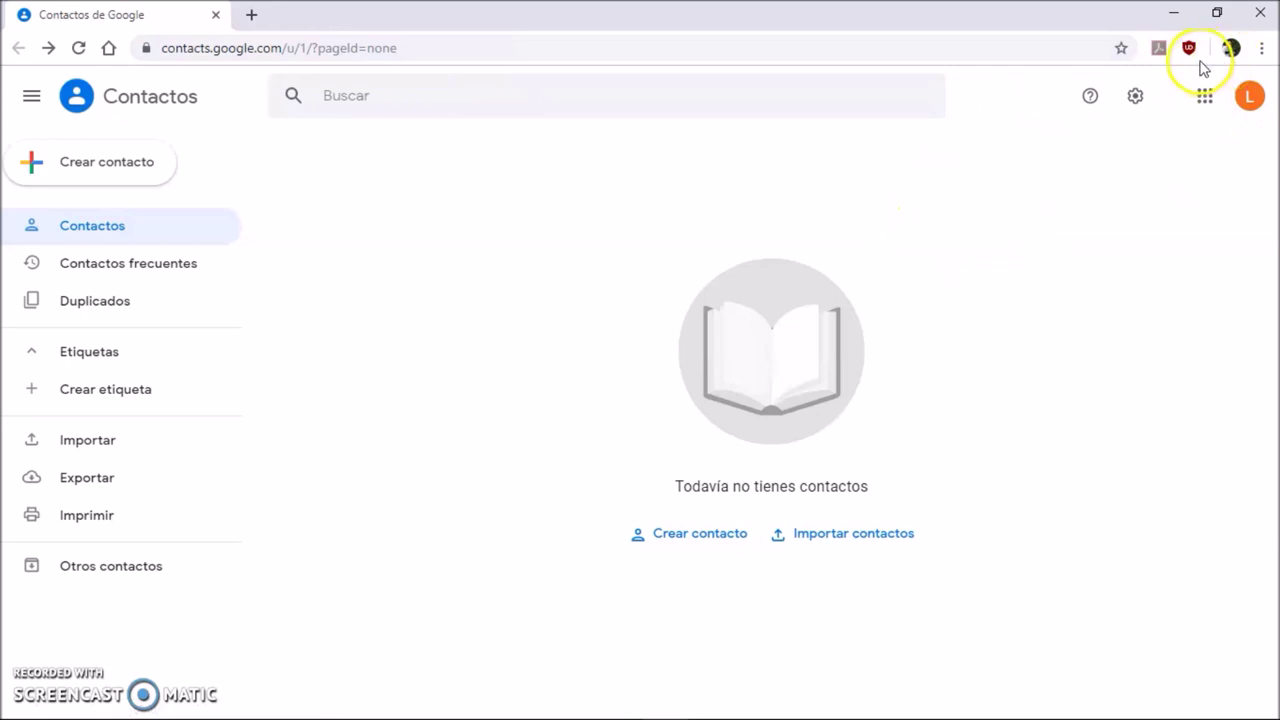
- Work through the Google Contacts sidebar and page while the contact list is still empty
{"action": "left_click", "coordinate": [862, 249]}
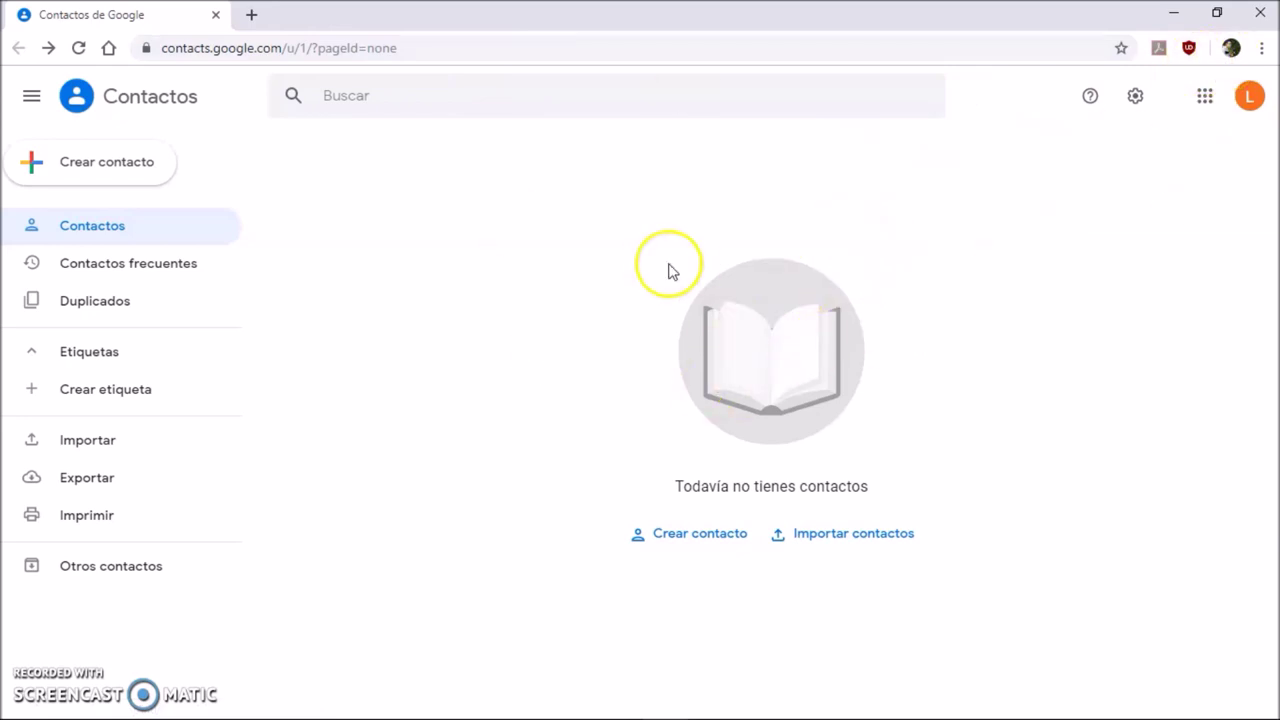
{"action": "left_click_drag", "start_coordinate": [366, 186], "coordinate": [366, 520]}
{"action": "left_click", "coordinate": [850, 176]}
{"action": "left_click", "coordinate": [894, 648]}
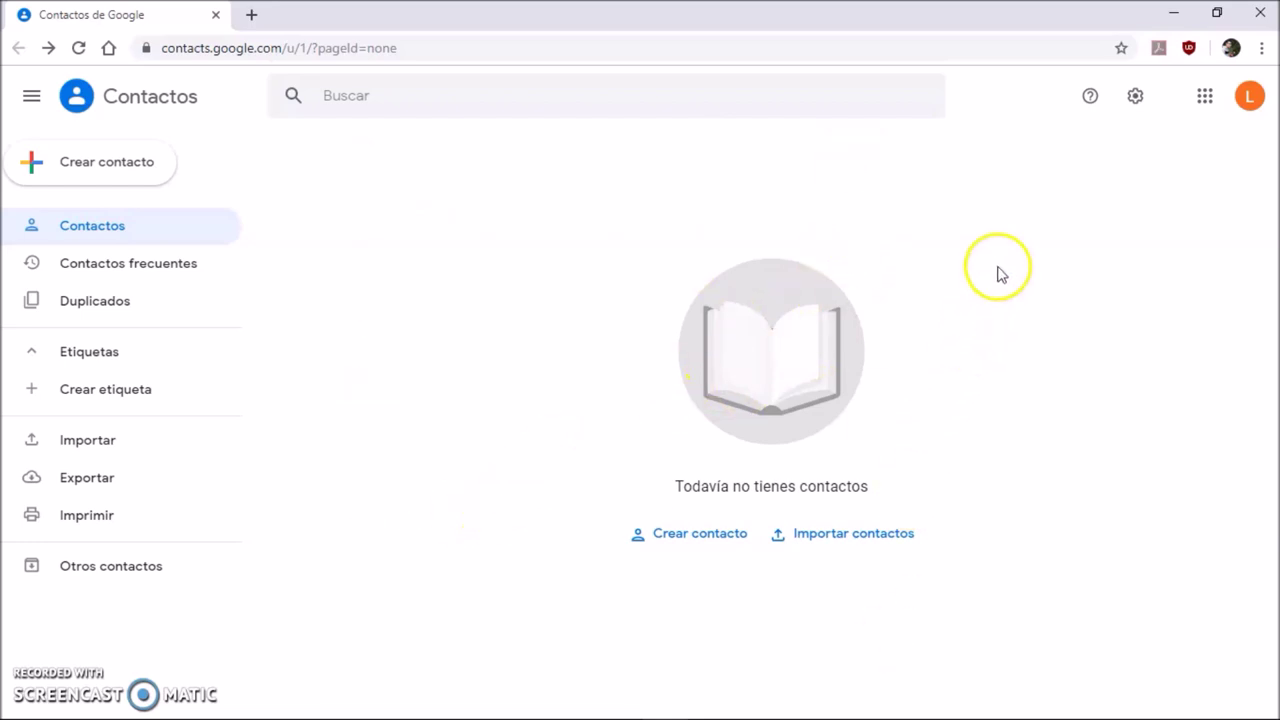
{"action": "left_click", "coordinate": [1034, 226]}
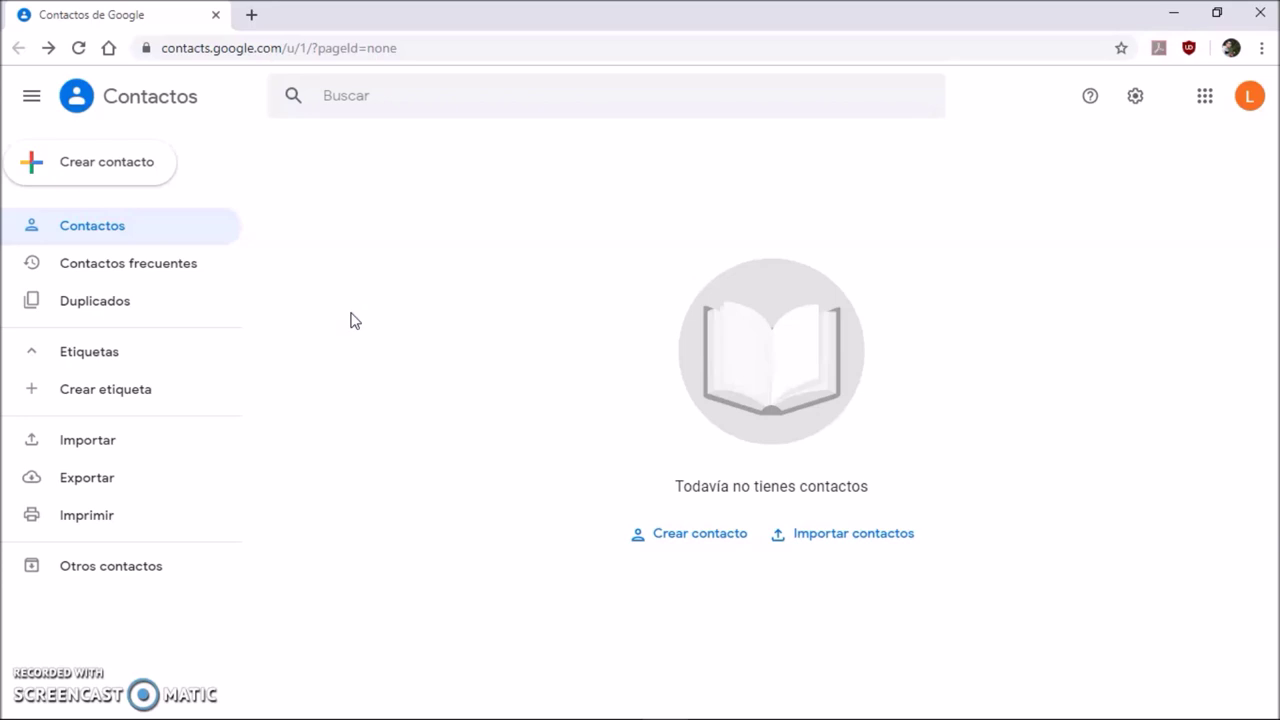
- Visit Contactos frecuentes and Duplicados, finding none, then return to Contactos
{"action": "left_click", "coordinate": [195, 270]}
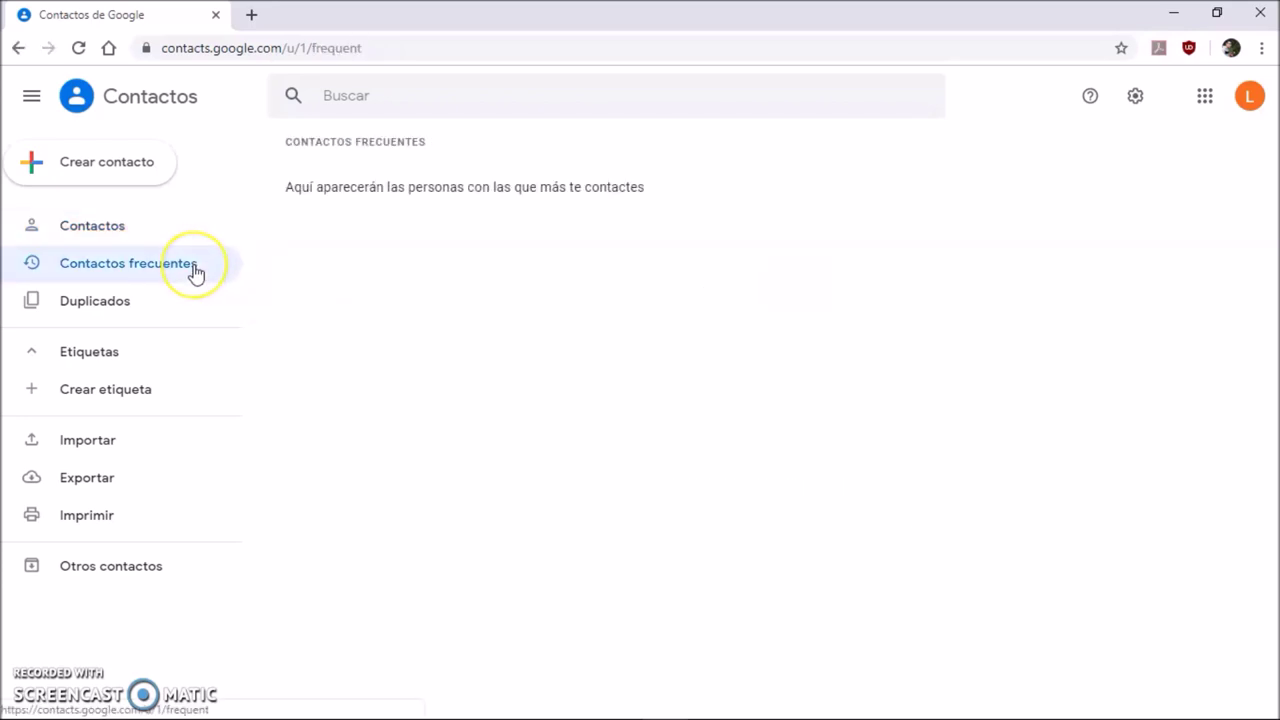
{"action": "left_click", "coordinate": [149, 306]}
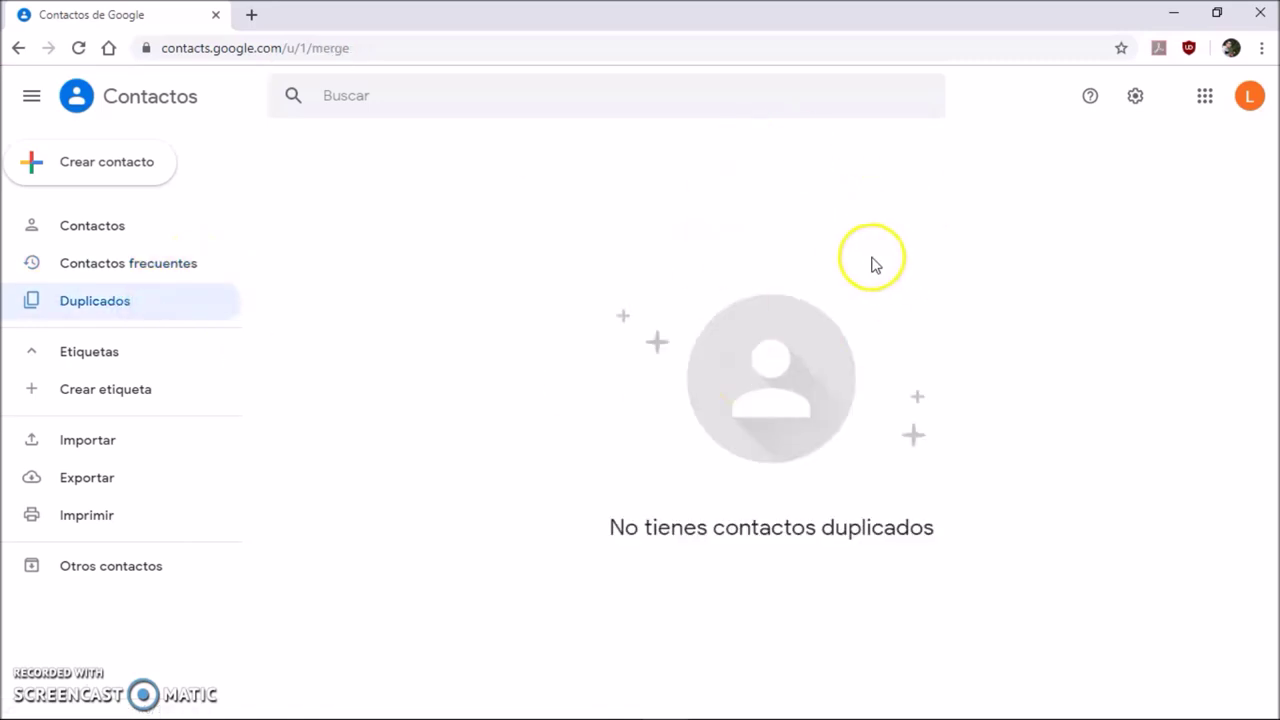
{"action": "left_click", "coordinate": [971, 158]}
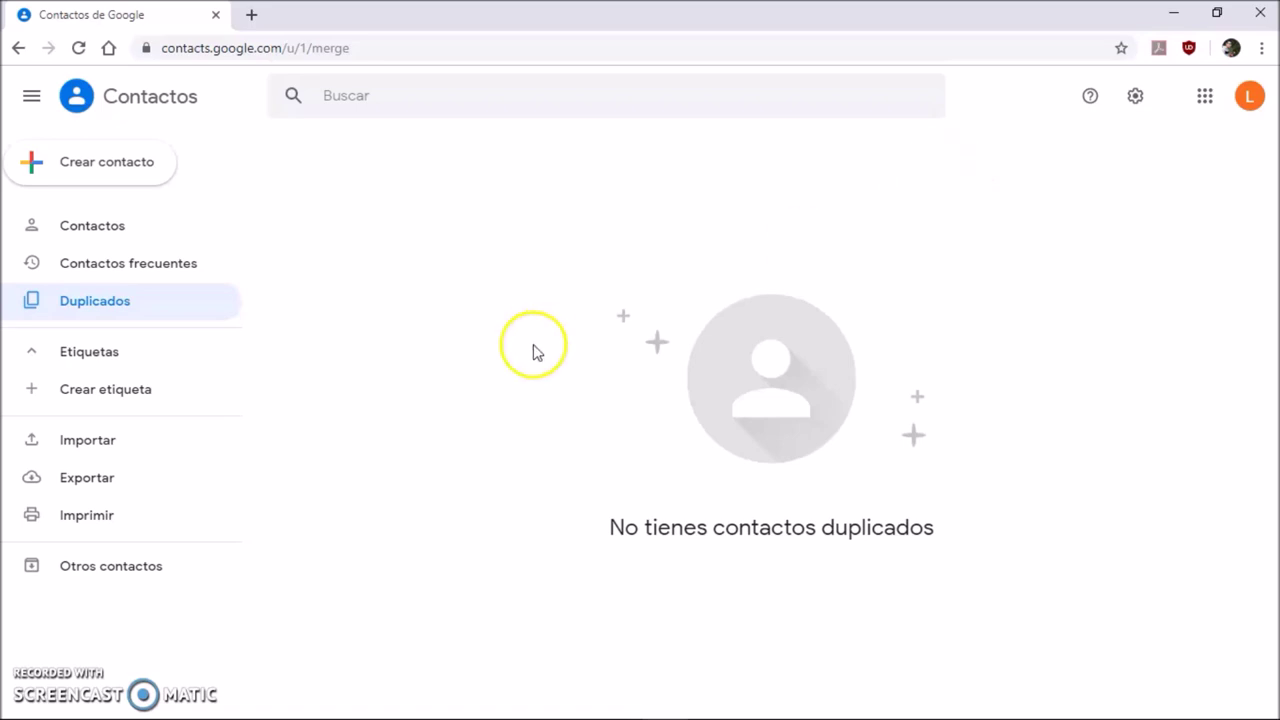
{"action": "left_click", "coordinate": [132, 228]}
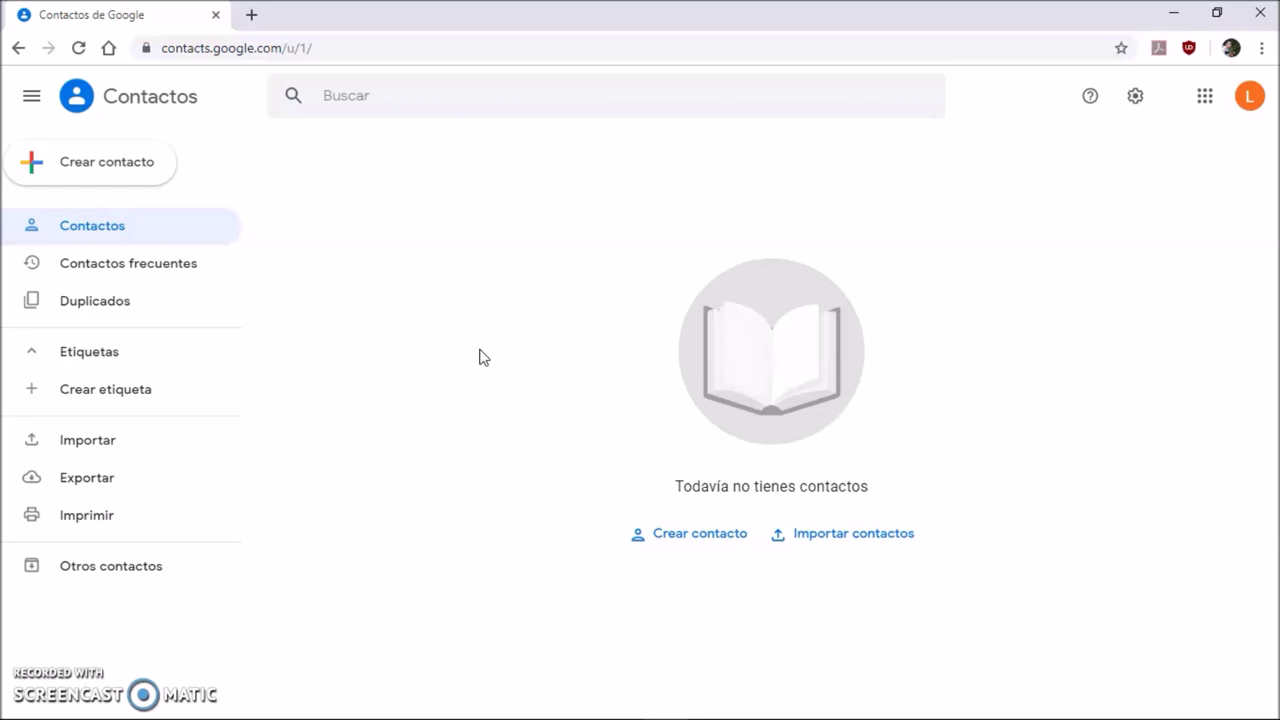
- Start a new contact and enter its first name and surname
{"action": "left_click", "coordinate": [38, 98]}
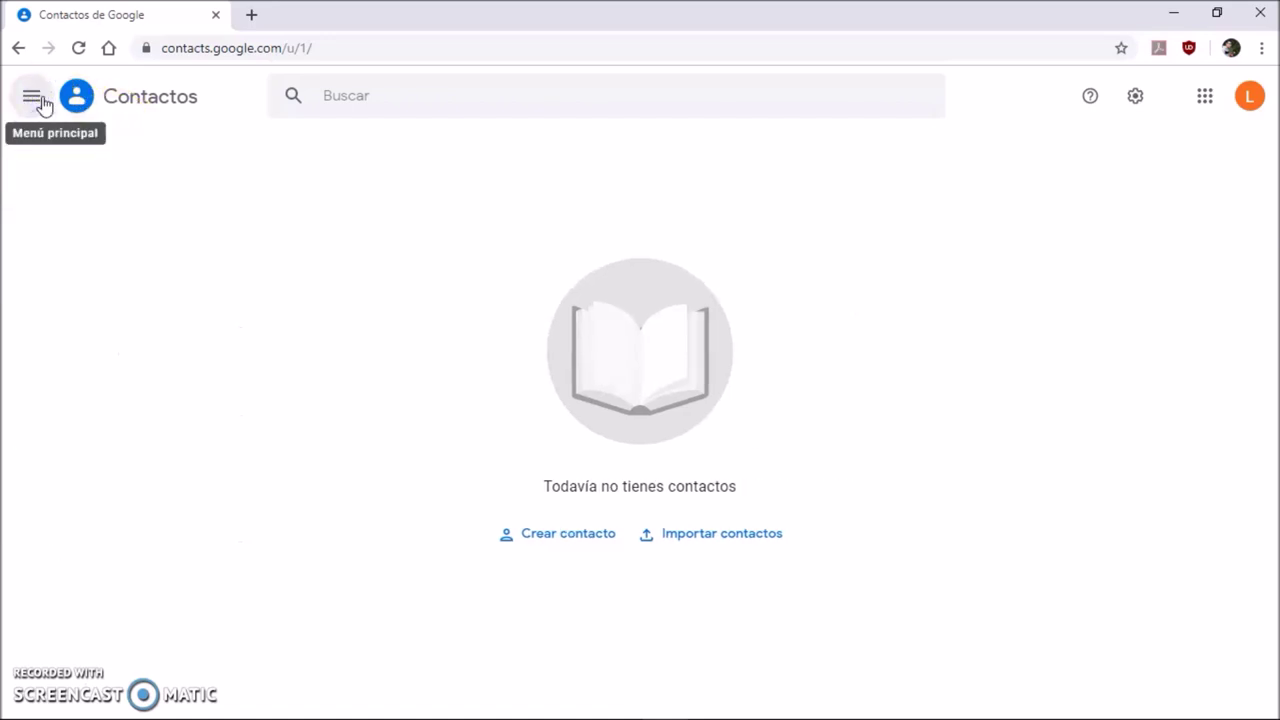
{"action": "left_click", "coordinate": [40, 102]}
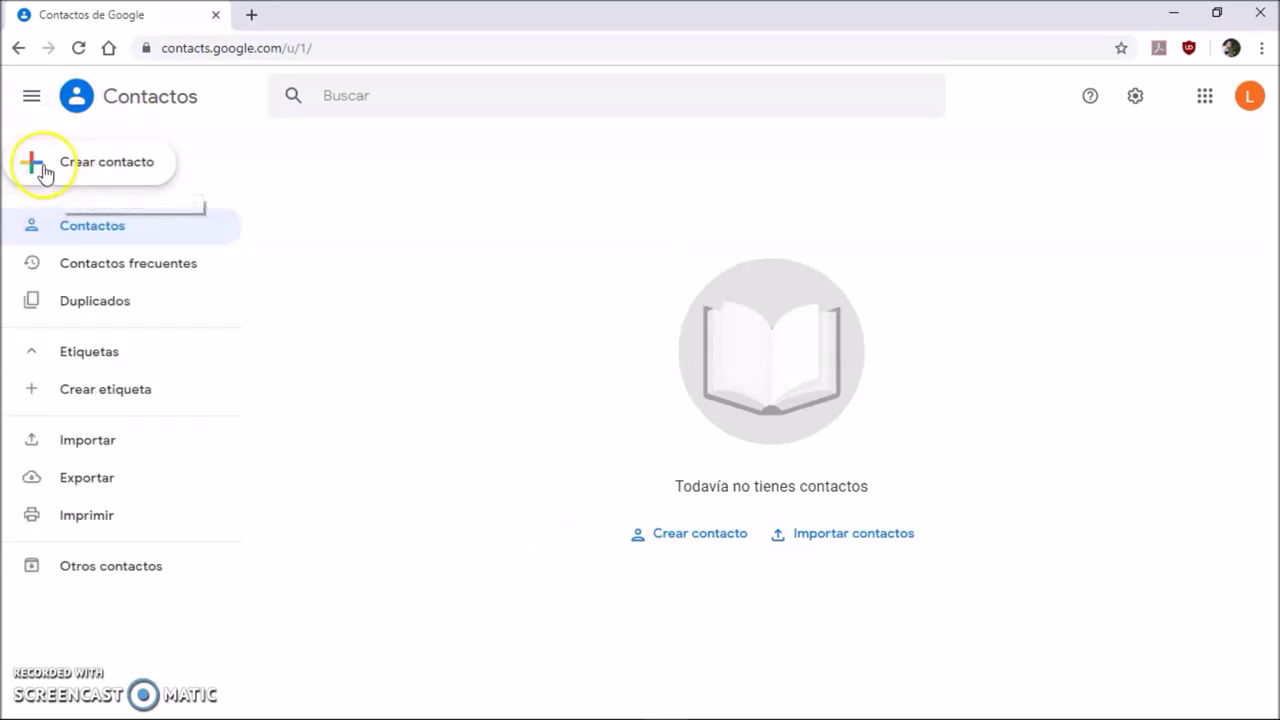
{"action": "left_click", "coordinate": [44, 170]}
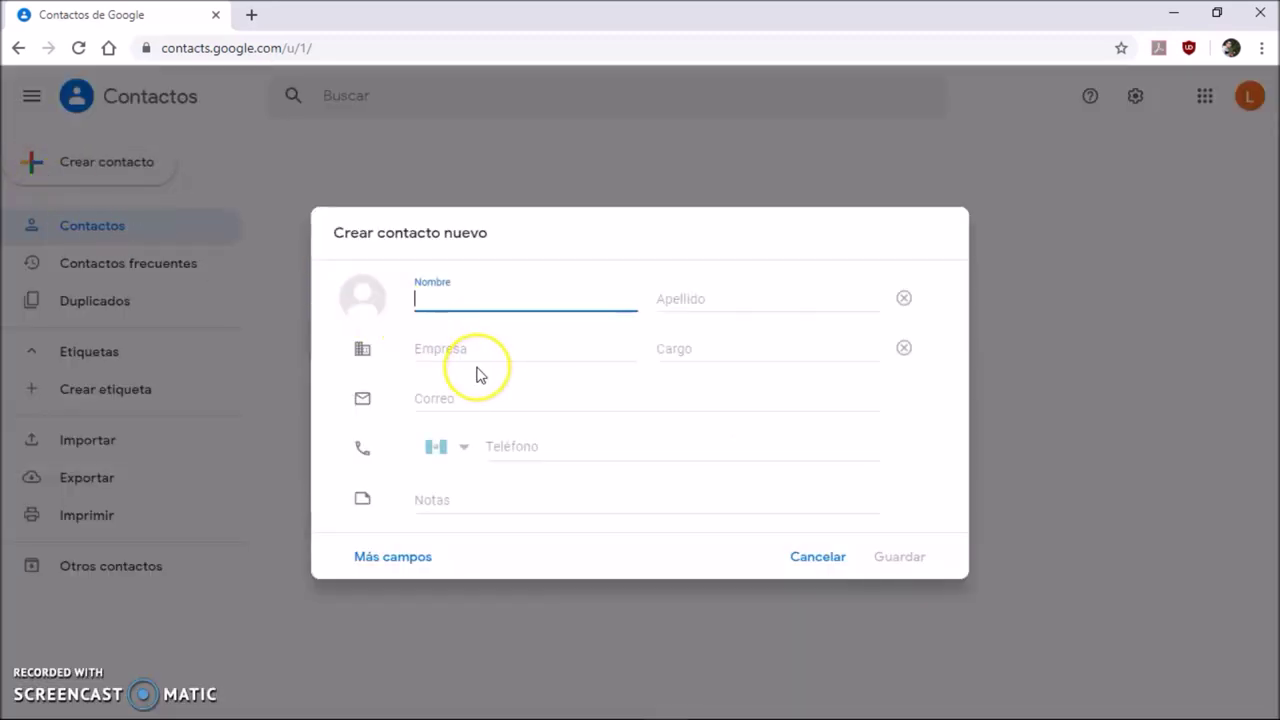
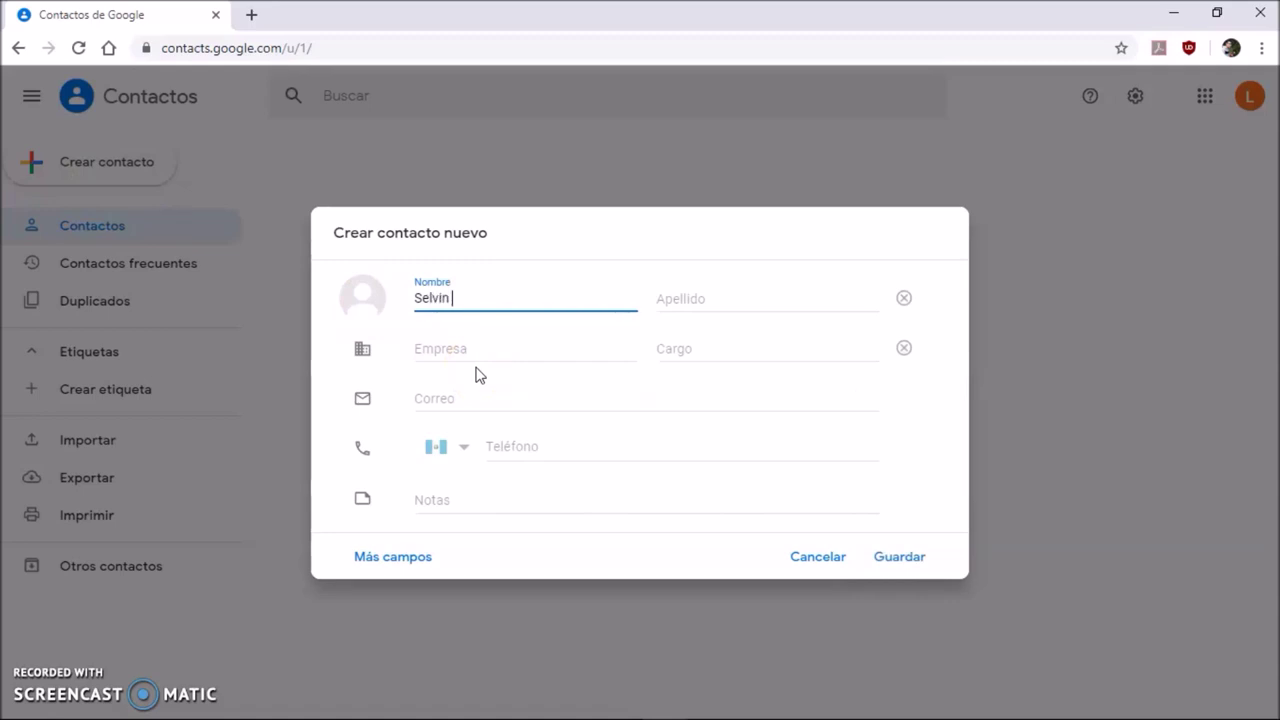
{"action": "key", "text": "Tab"}
{"action": "key", "text": "Tab"}
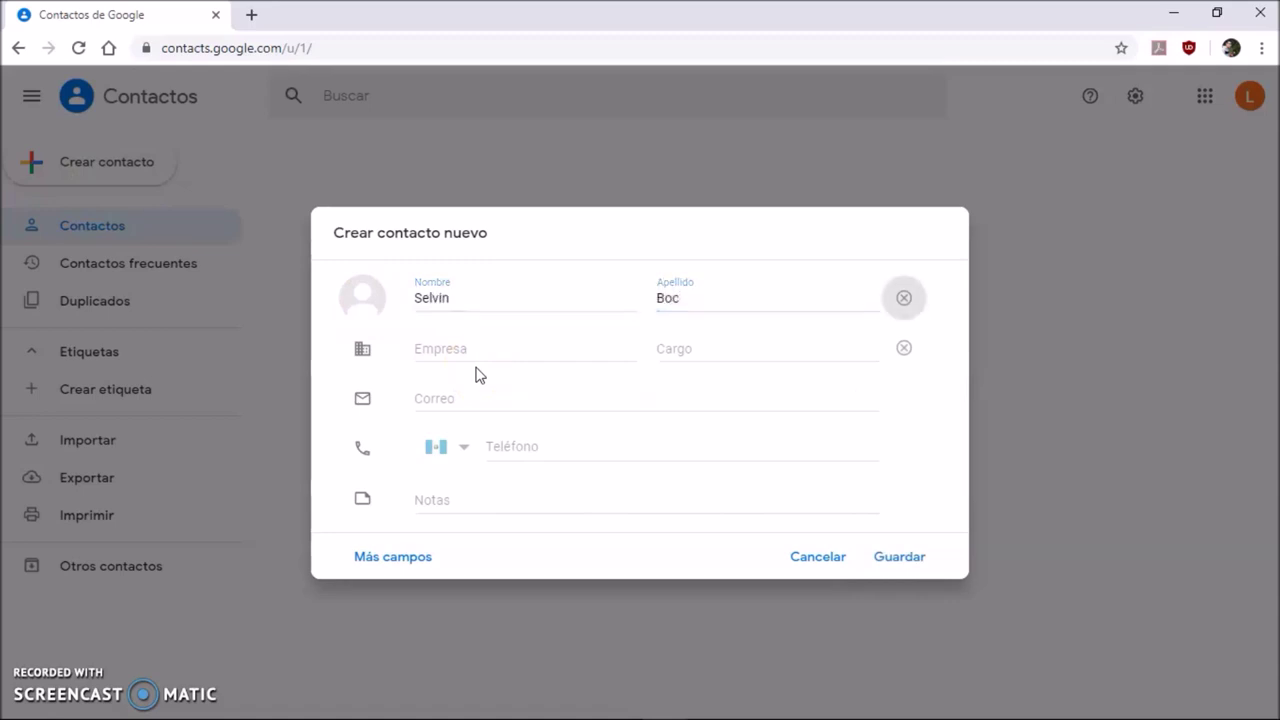
- Enter company Arkham, job title Admin and the contact's e-mail address, fixing a typo
{"action": "left_click", "coordinate": [486, 347]}
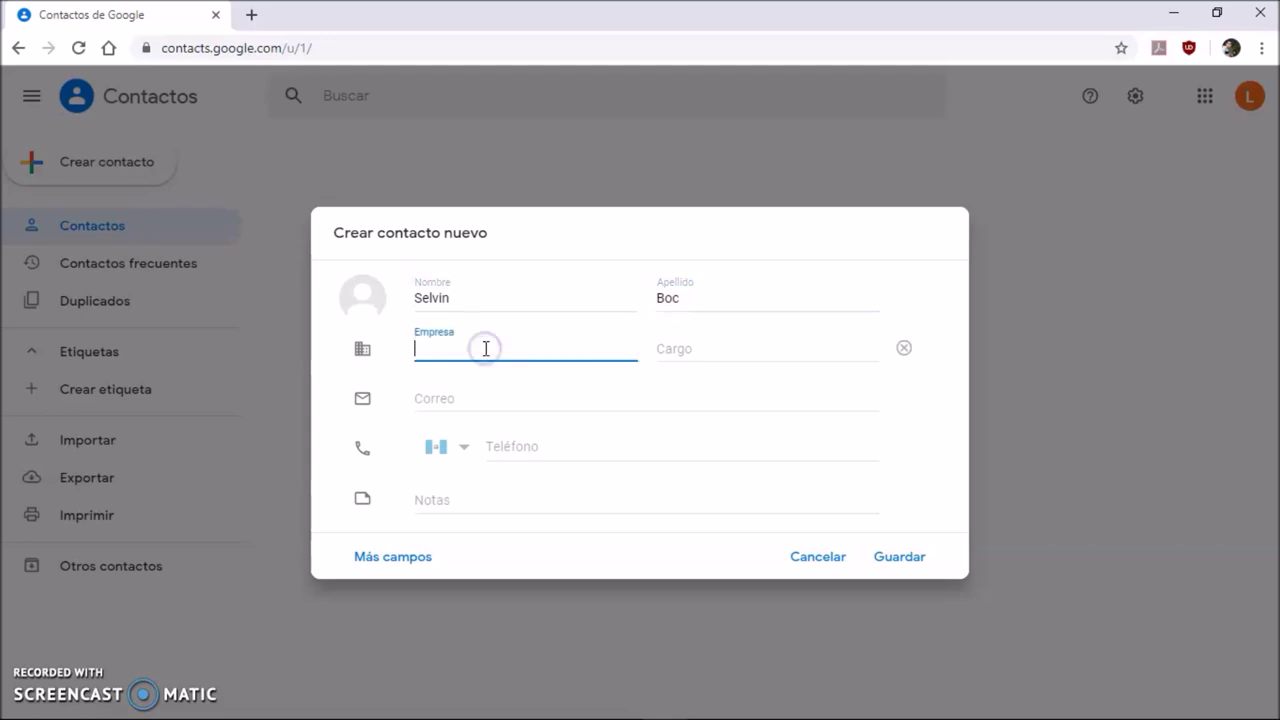
{"action": "type", "text": "Arkham"}
{"action": "key", "text": "Tab"}
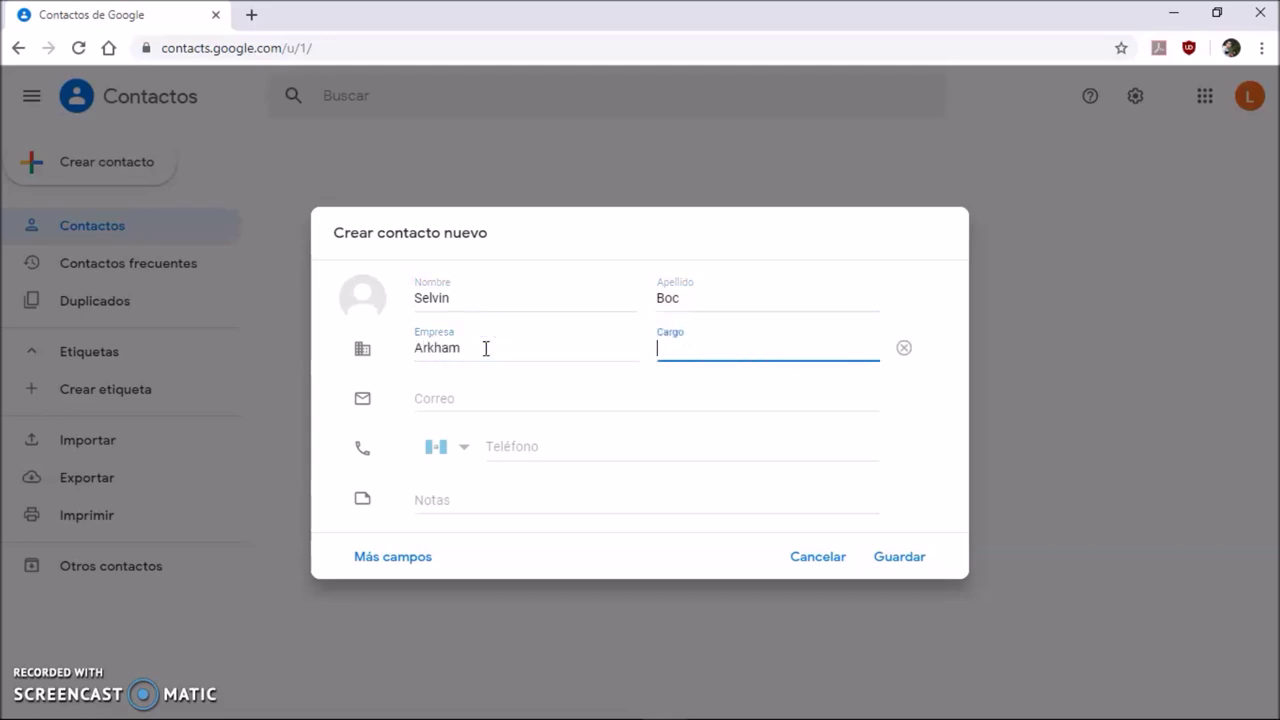
{"action": "type", "text": "Admin"}
{"action": "key", "text": "Tab"}
{"action": "key", "text": "Tab"}
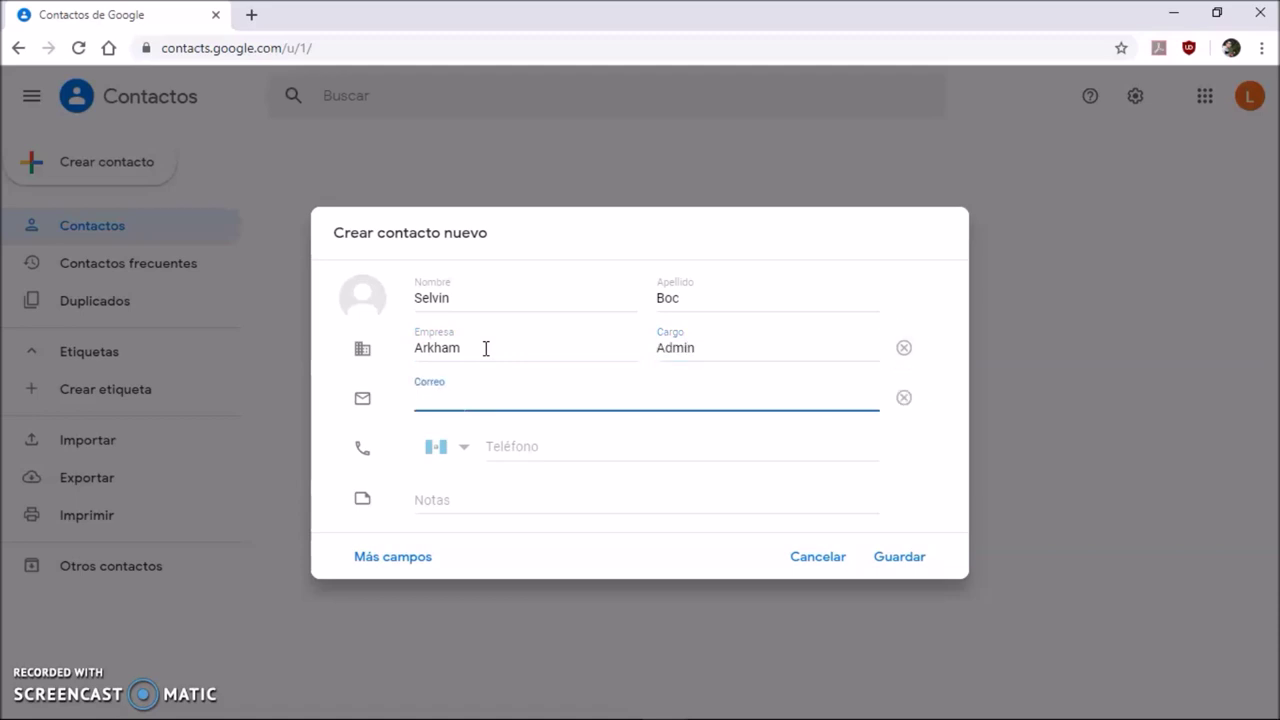
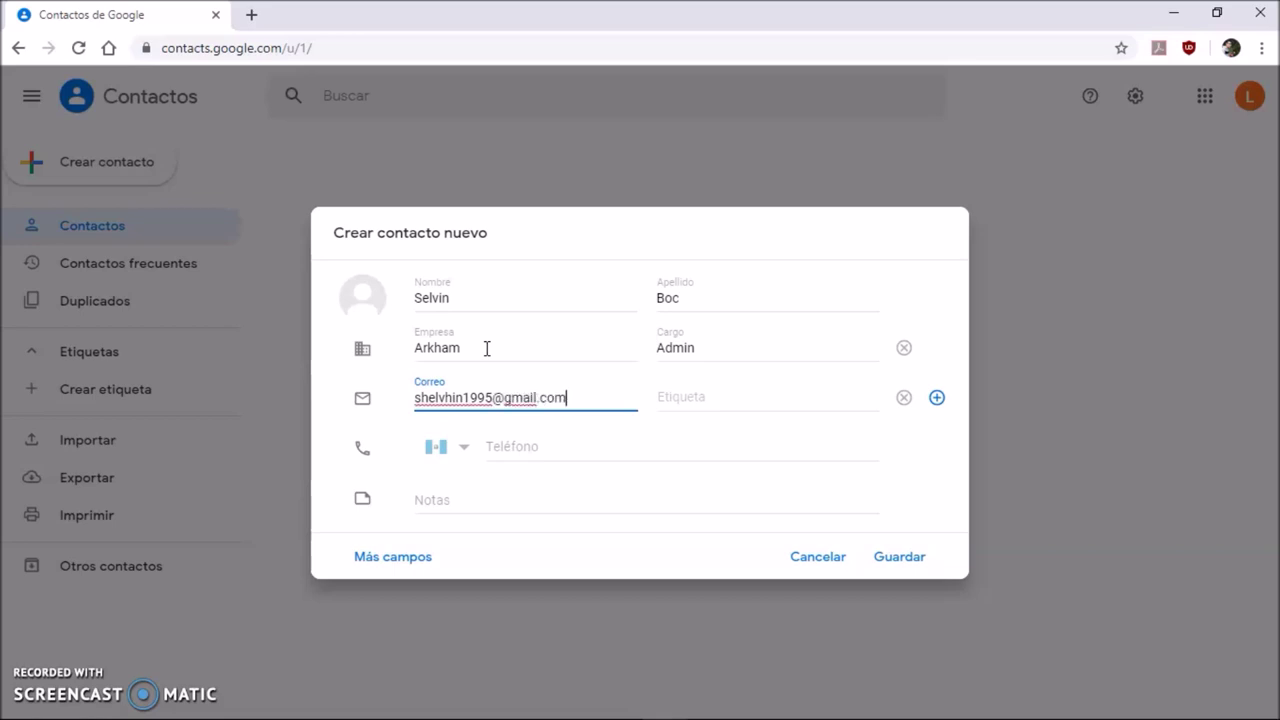
- Set the e-mail address's label to Otra
{"action": "key", "text": "Tab"}
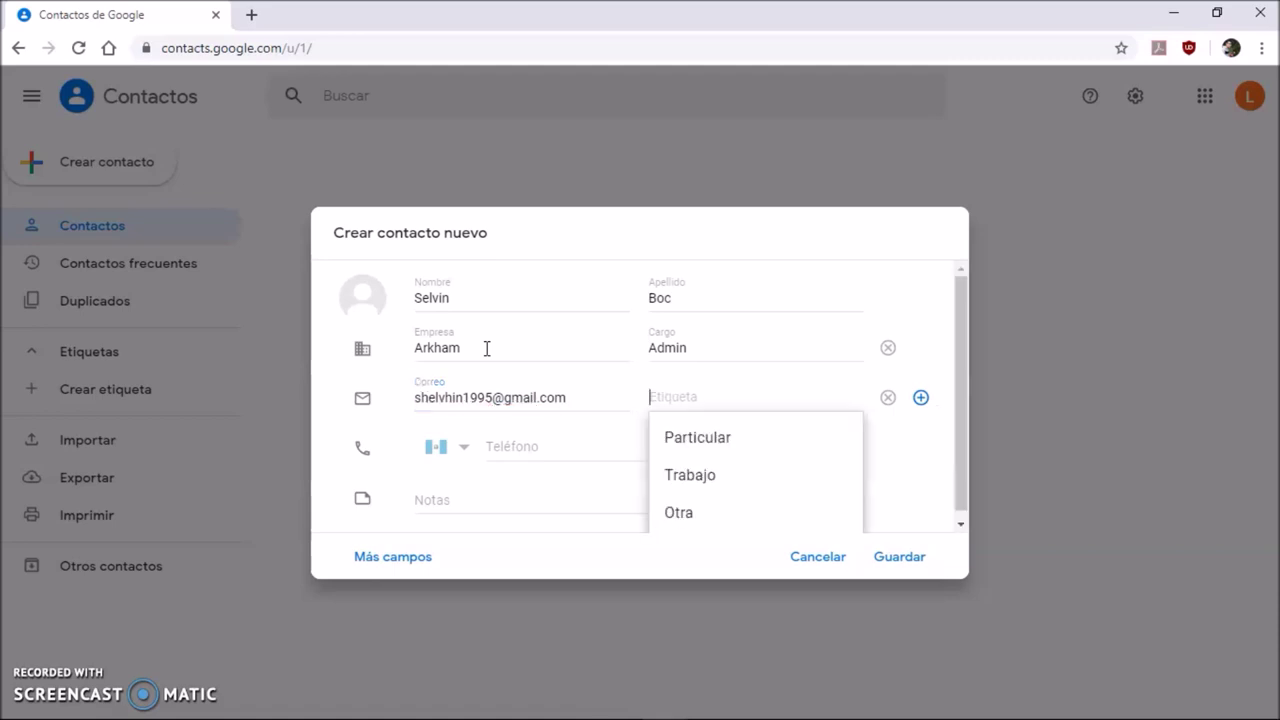
{"action": "key", "text": "Down"}
{"action": "key", "text": "Down"}
{"action": "key", "text": "Down"}
{"action": "key", "text": "Down"}
{"action": "key", "text": "Up"}
{"action": "key", "text": "Up"}
{"action": "key", "text": "Up"}
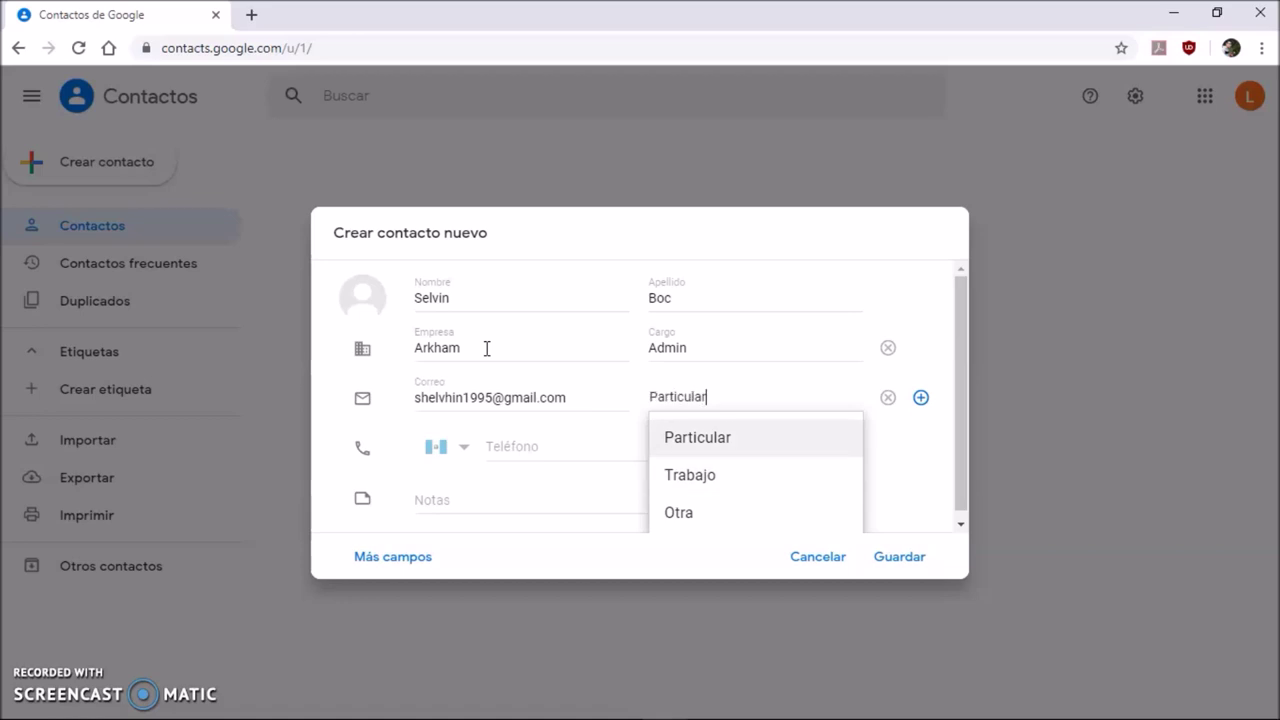
{"action": "key", "text": "Down"}
{"action": "key", "text": "Down"}
{"action": "key", "text": "Return"}
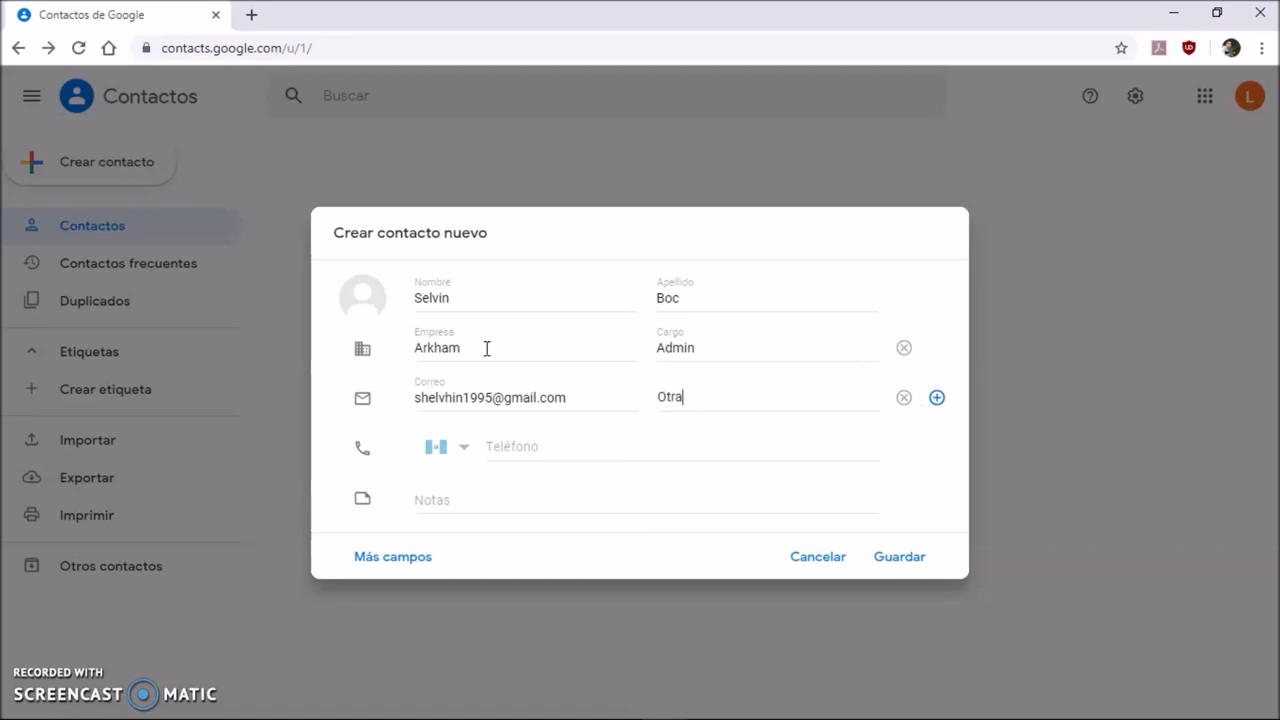
- Add the contact's phone number labelled Dispositivo móvil and save the contact
{"action": "left_click", "coordinate": [500, 436]}
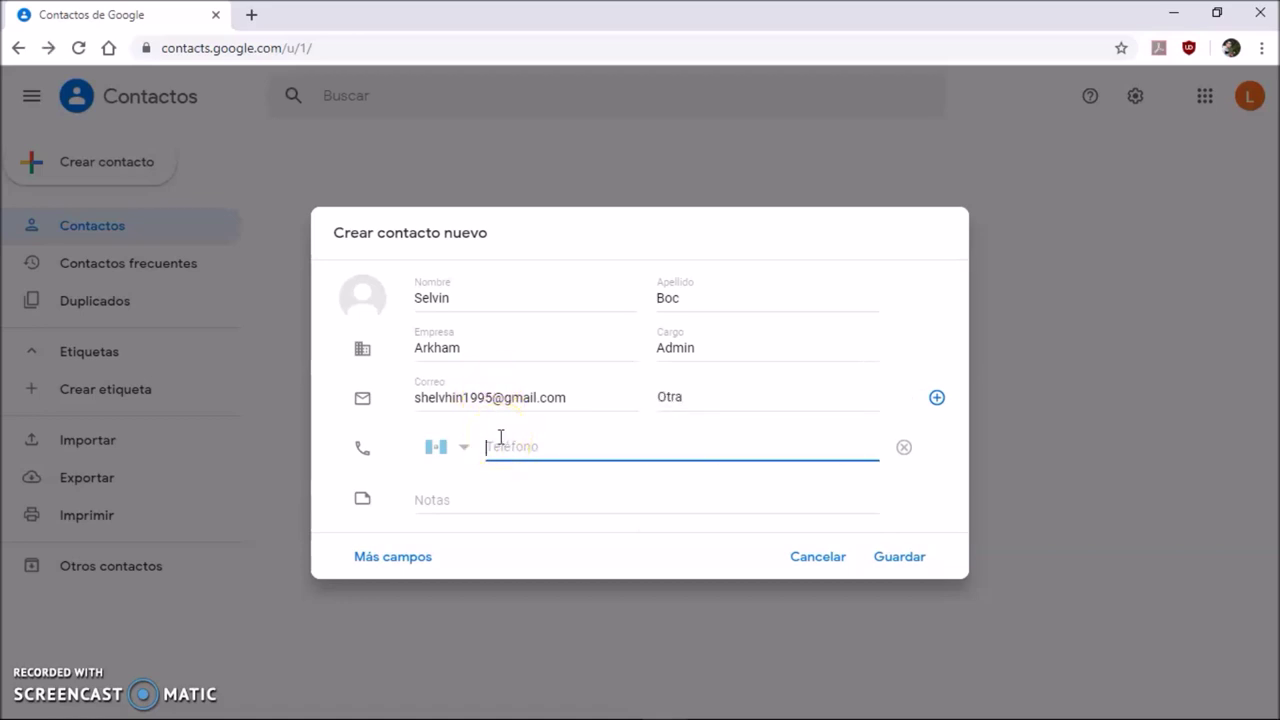
{"action": "type", "text": "5177"}
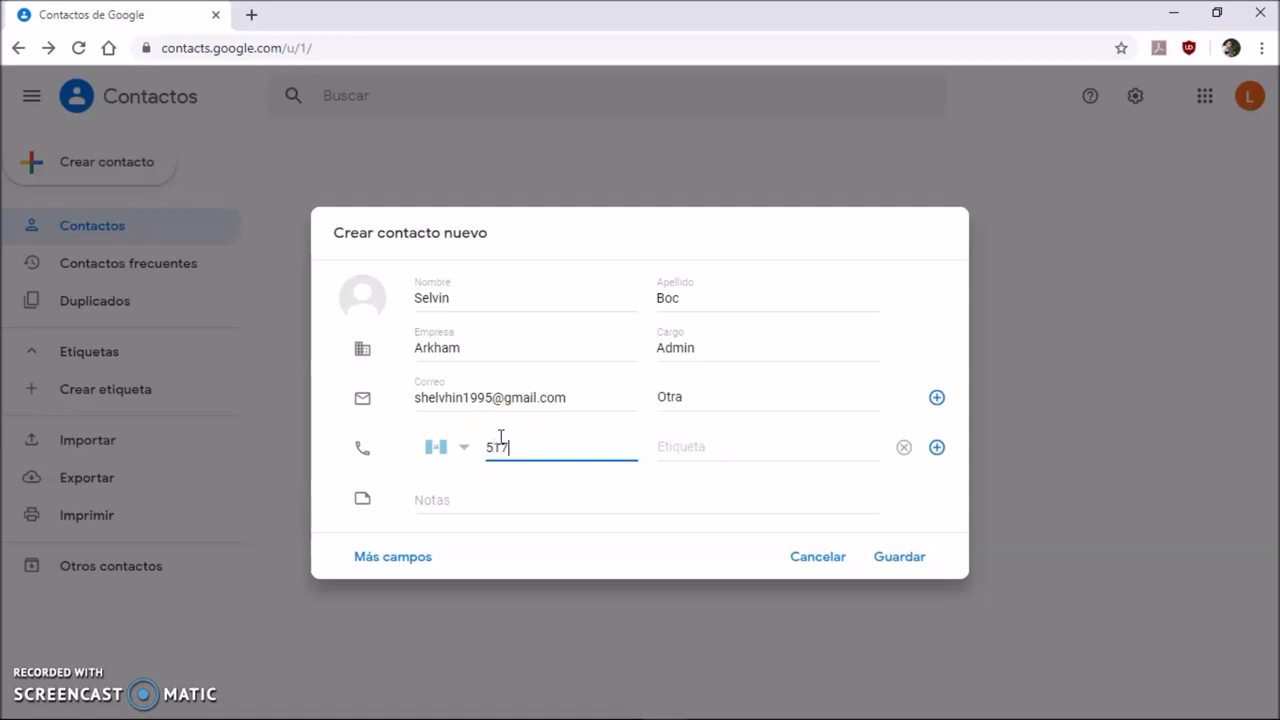
{"action": "type", "text": "8465"}
{"action": "left_click", "coordinate": [473, 467]}
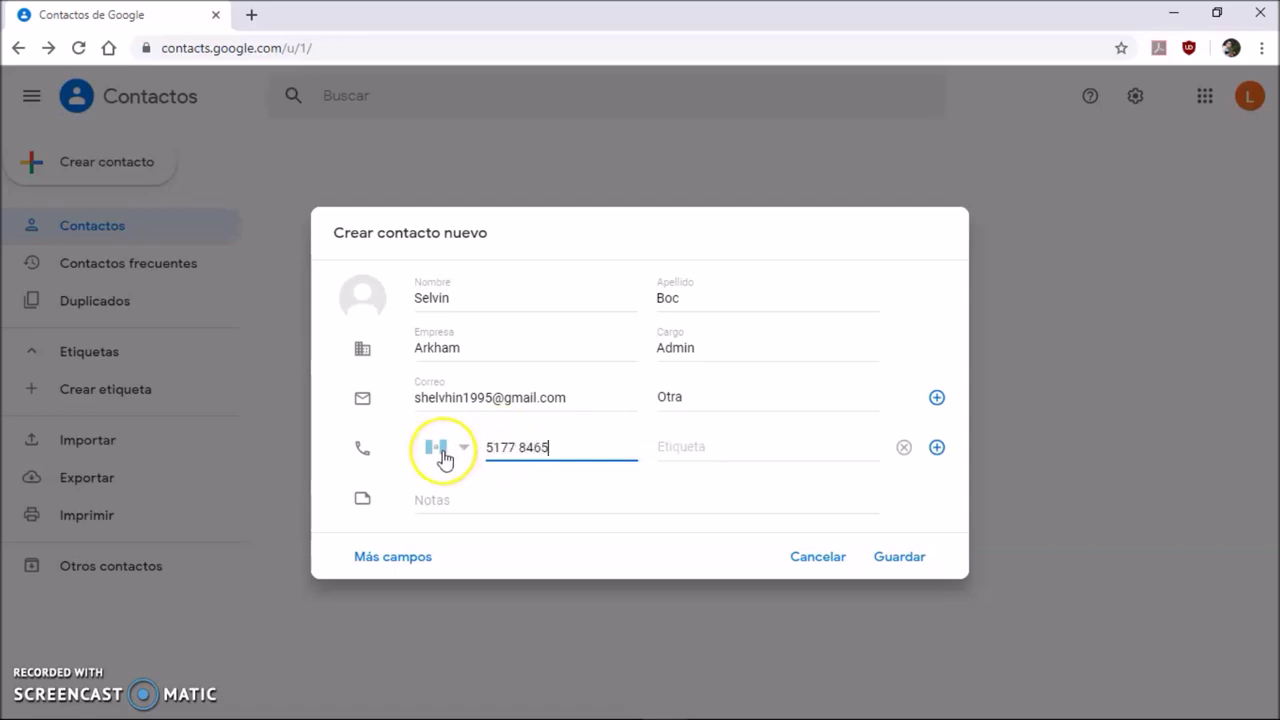
{"action": "key", "text": "Tab"}
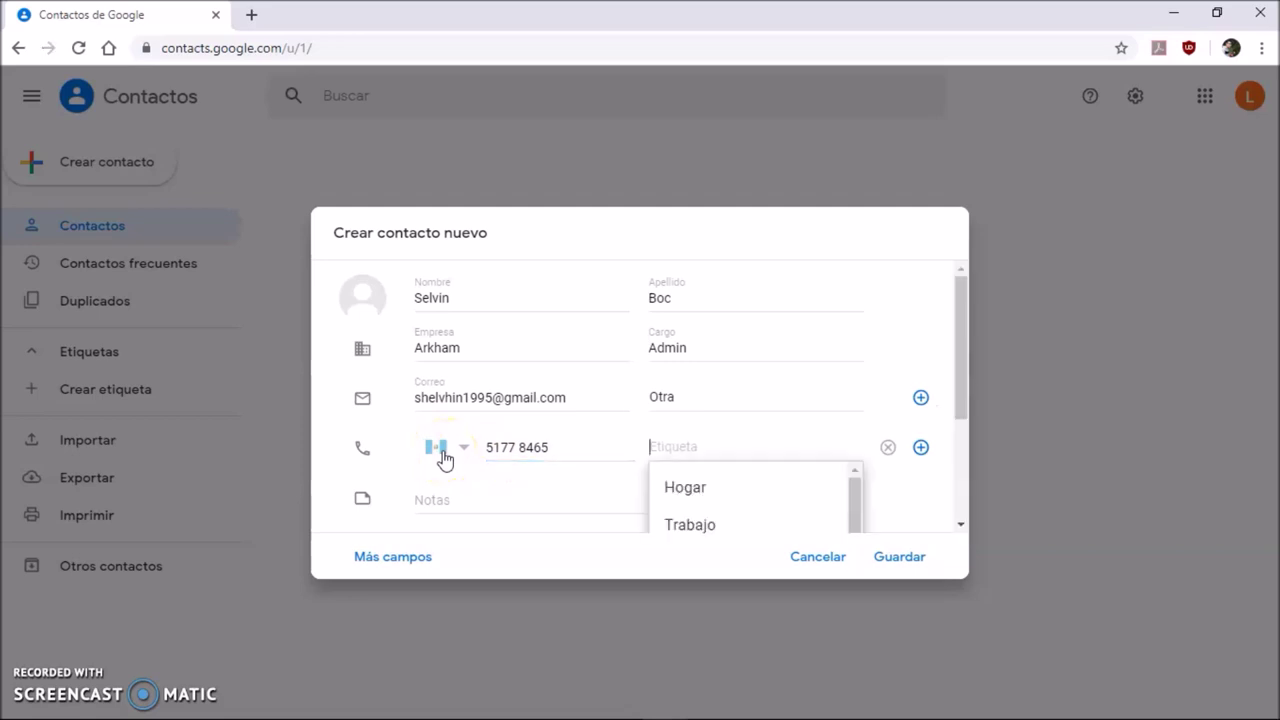
{"action": "key", "text": "Down"}
{"action": "type", "text": "Otro"}
{"action": "scroll", "coordinate": [646, 429], "scroll_direction": "down", "scroll_amount": 2}
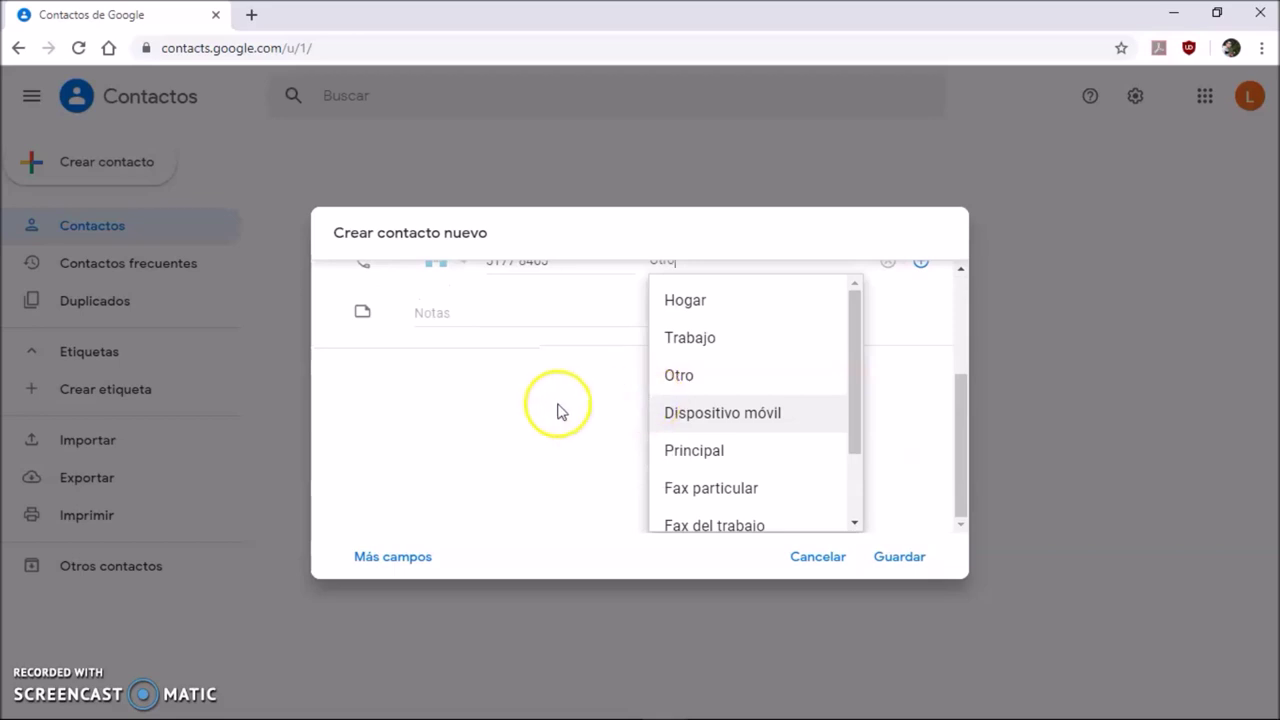
{"action": "left_click", "coordinate": [691, 415]}
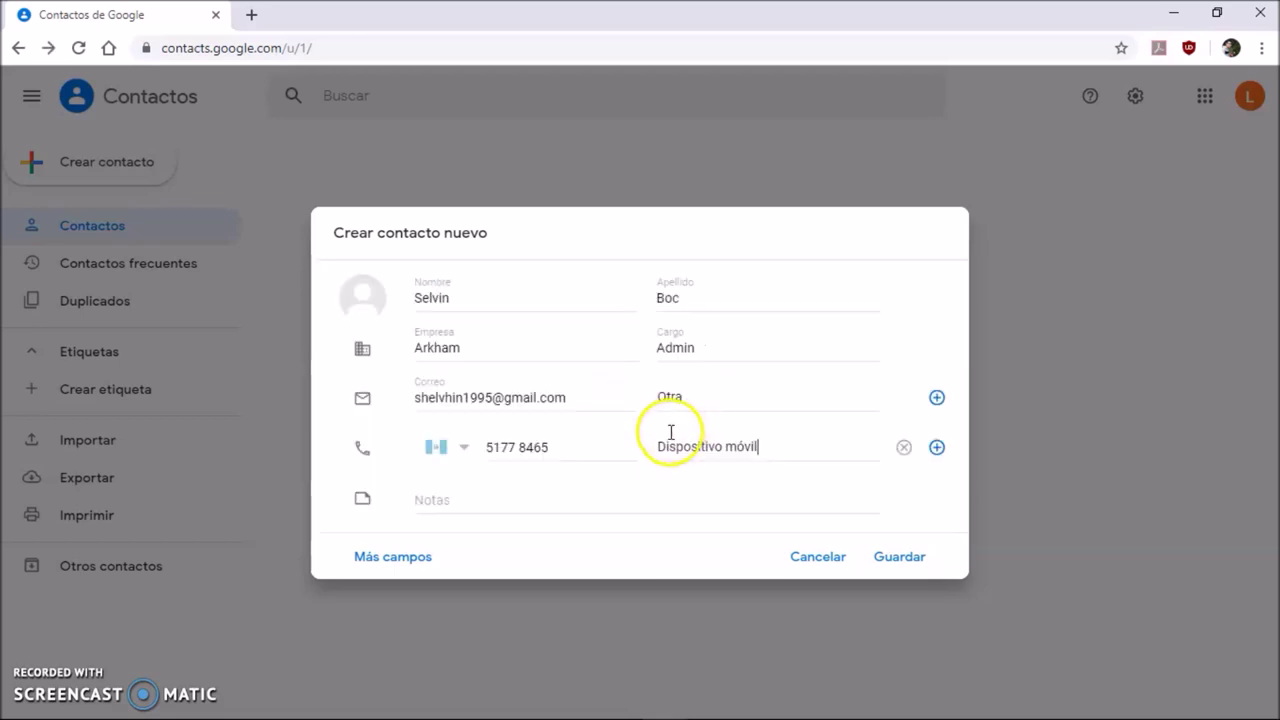
{"action": "left_click", "coordinate": [443, 492]}
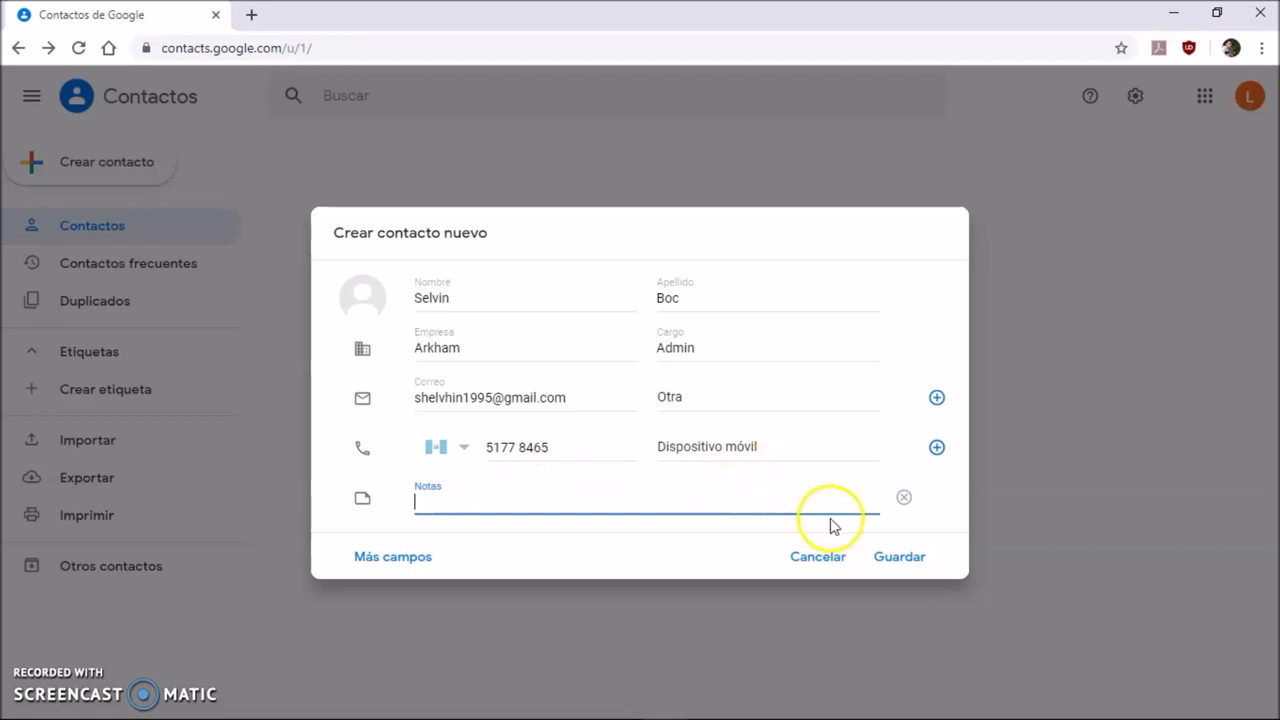
{"action": "left_click", "coordinate": [896, 559]}
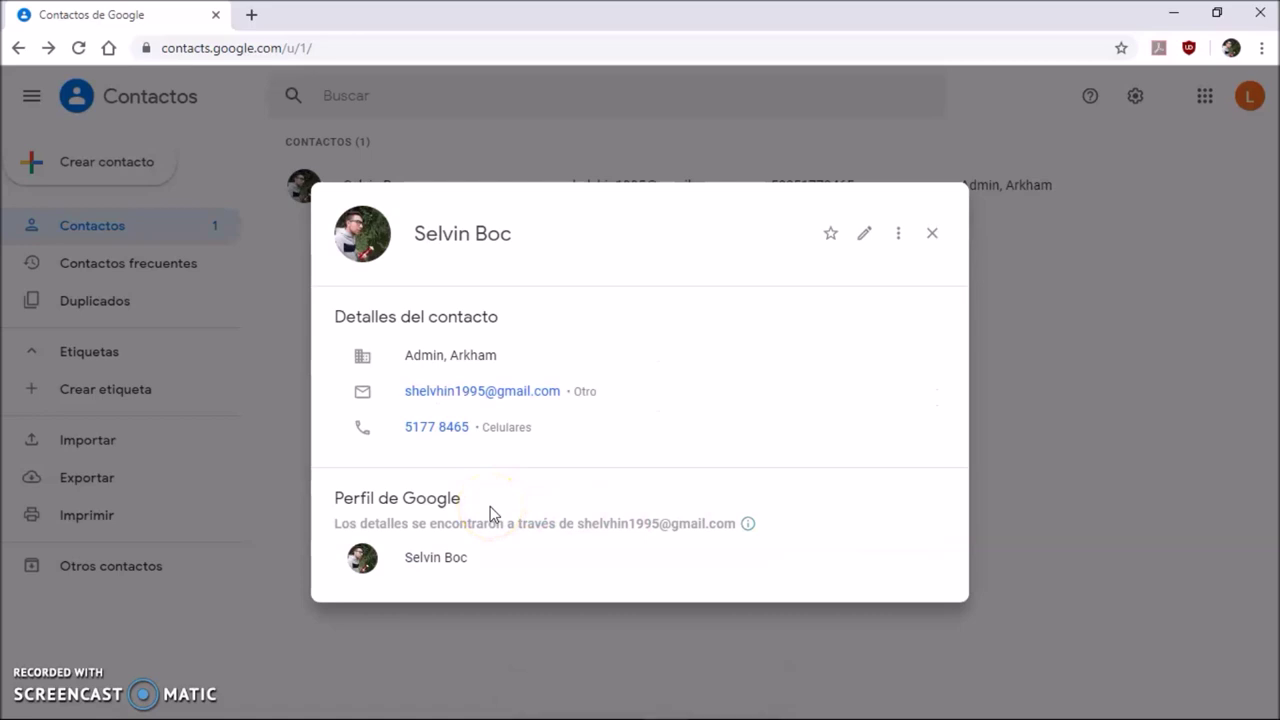
- Close the saved contact's details card to show it in the contacts list
{"action": "left_click", "coordinate": [932, 233]}
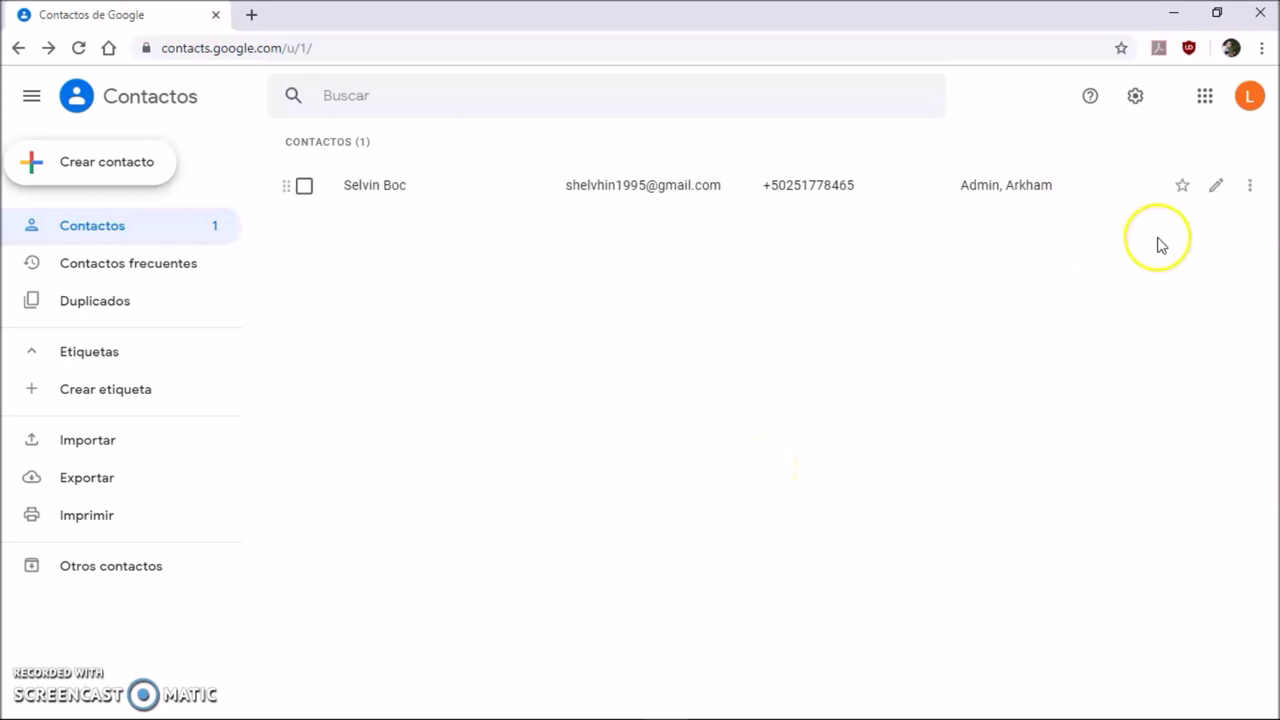
- Delete the contact from its row's three-dot menu and confirm Eliminar
{"action": "left_click", "coordinate": [1256, 186]}
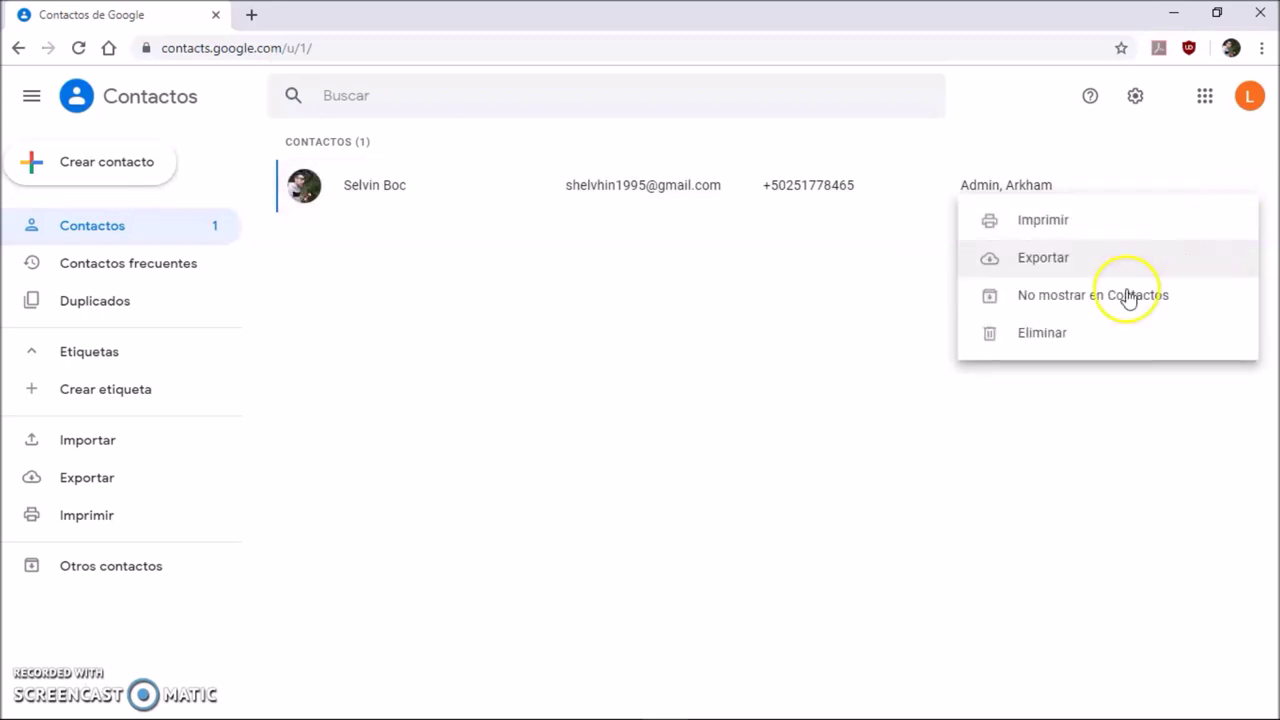
{"action": "left_click", "coordinate": [1055, 343]}
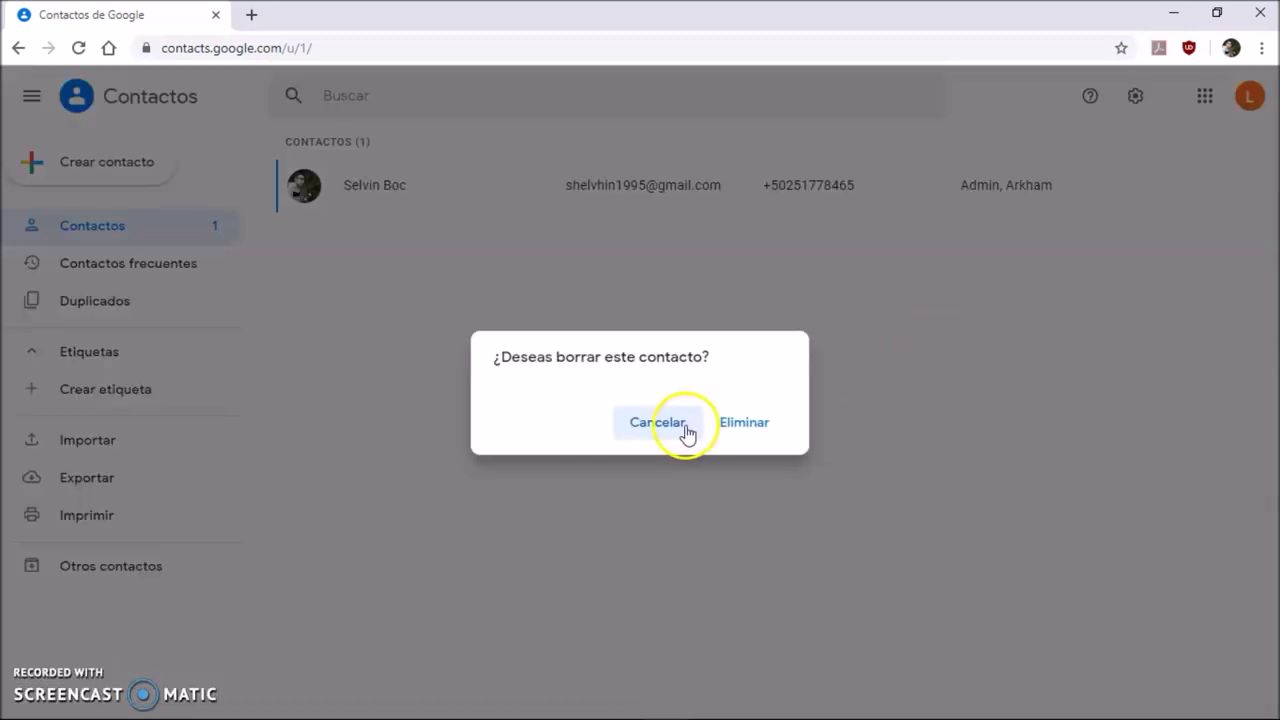
{"action": "left_click", "coordinate": [752, 425]}
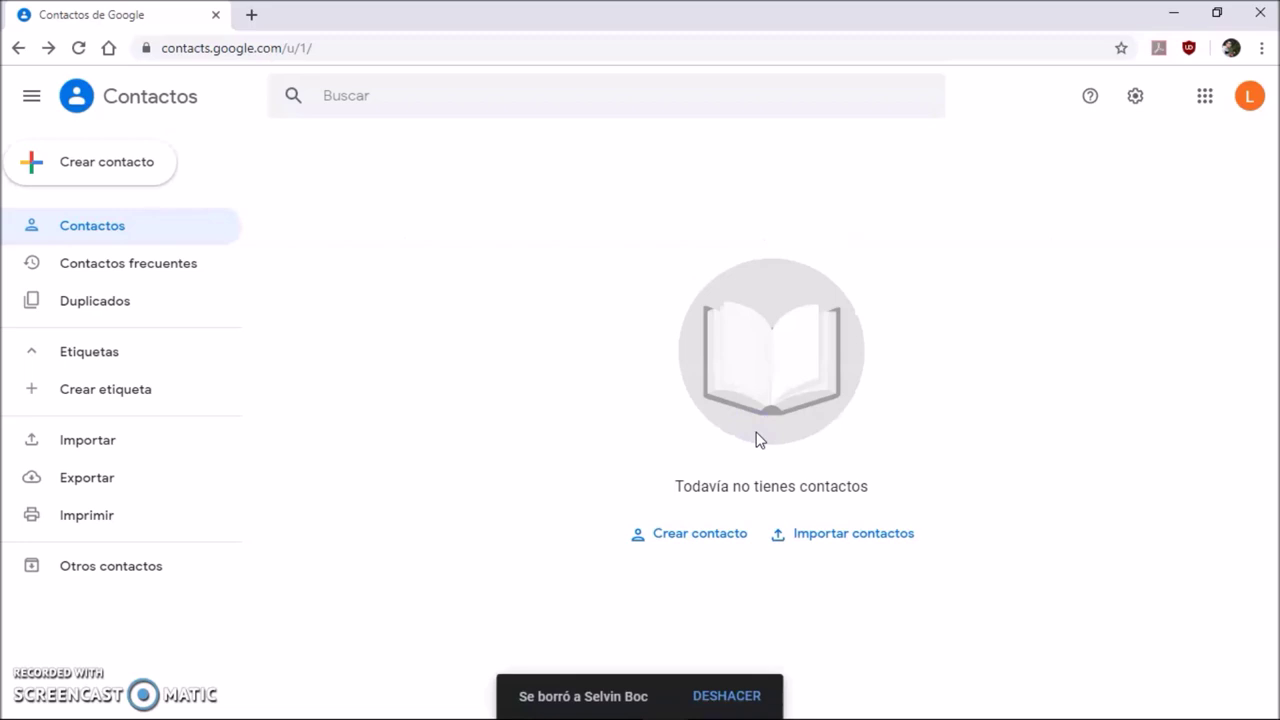
{"action": "left_click", "coordinate": [622, 401]}
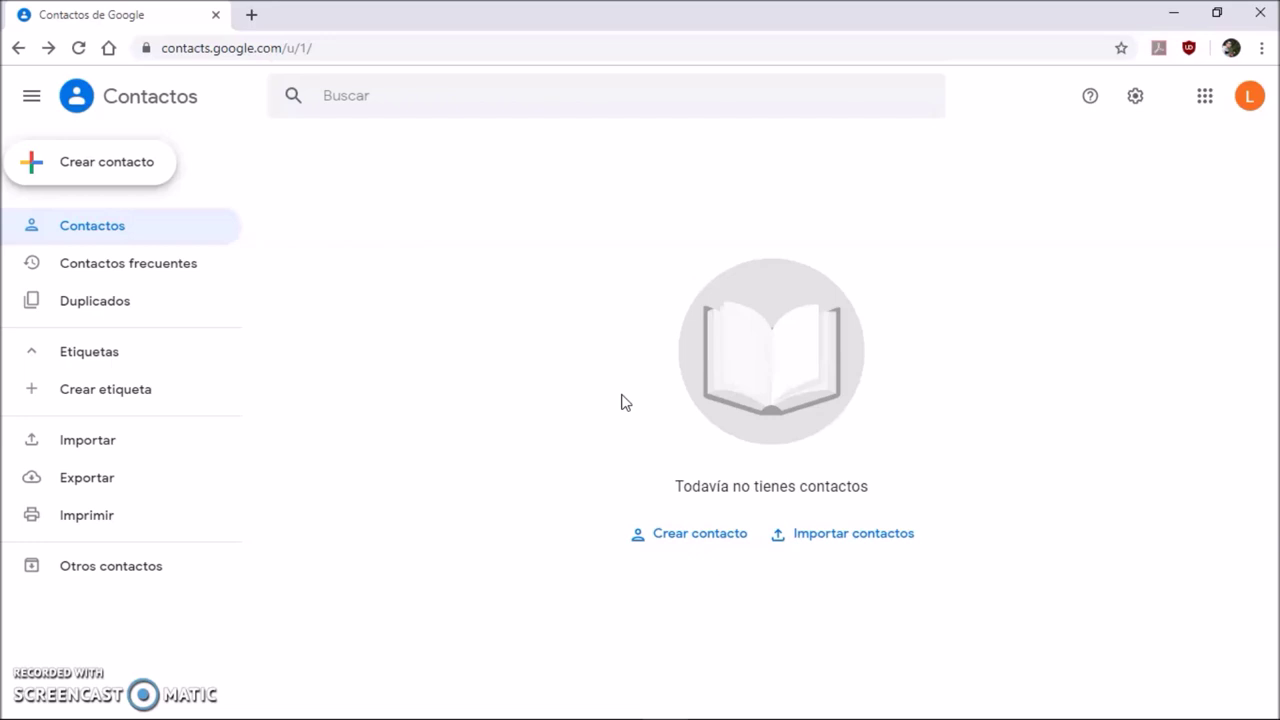
- Undo changes from the settings gear, choosing Hace 10 minutos and confirming
{"action": "left_click", "coordinate": [1135, 96]}
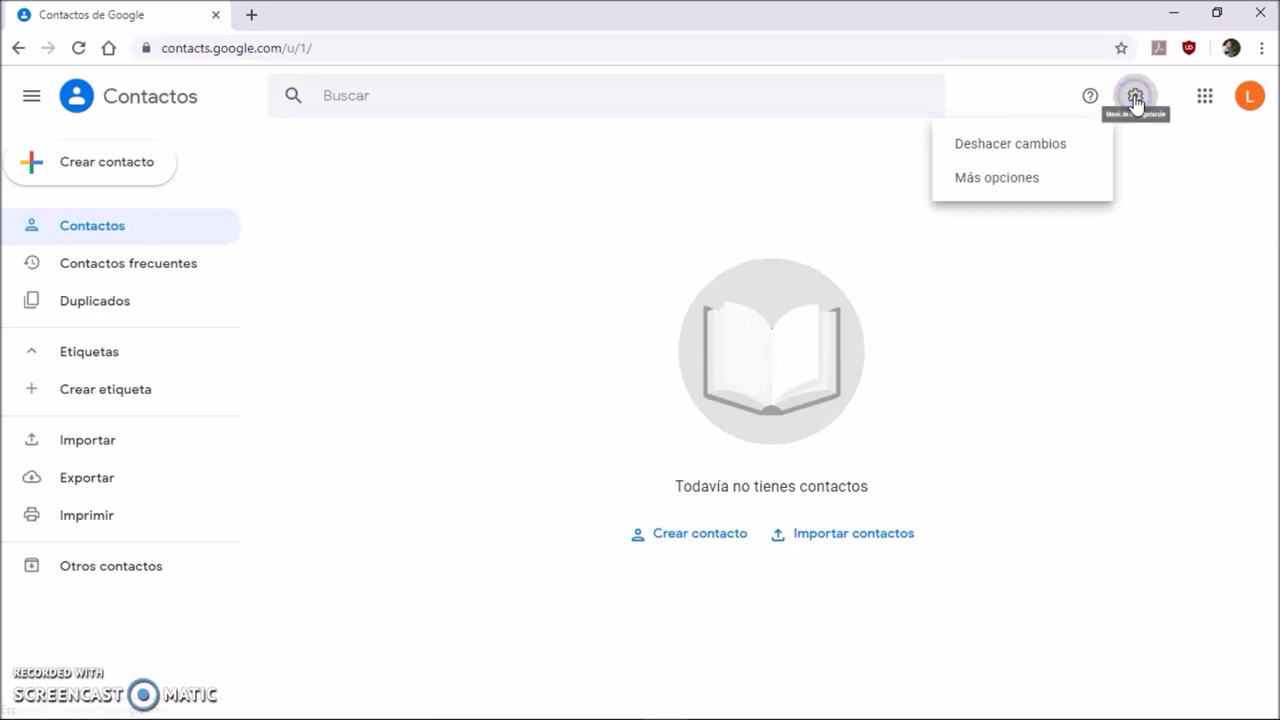
{"action": "left_click", "coordinate": [1012, 147]}
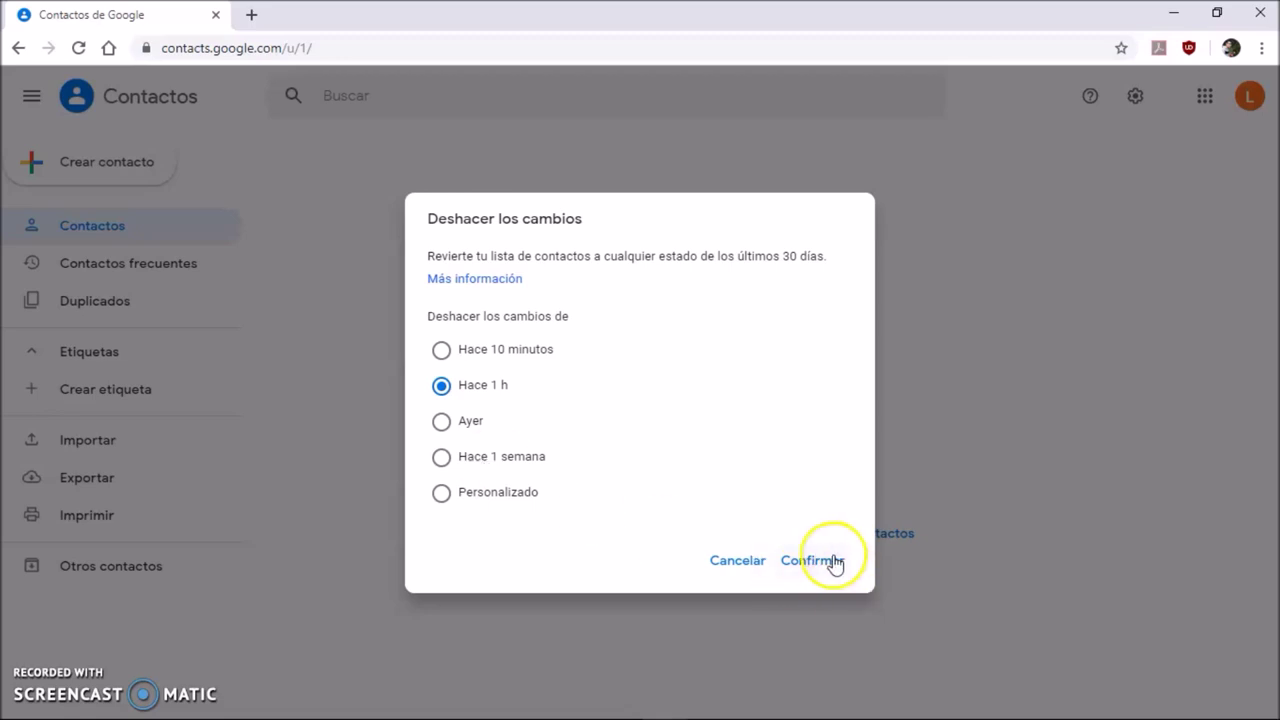
{"action": "left_click", "coordinate": [481, 356]}
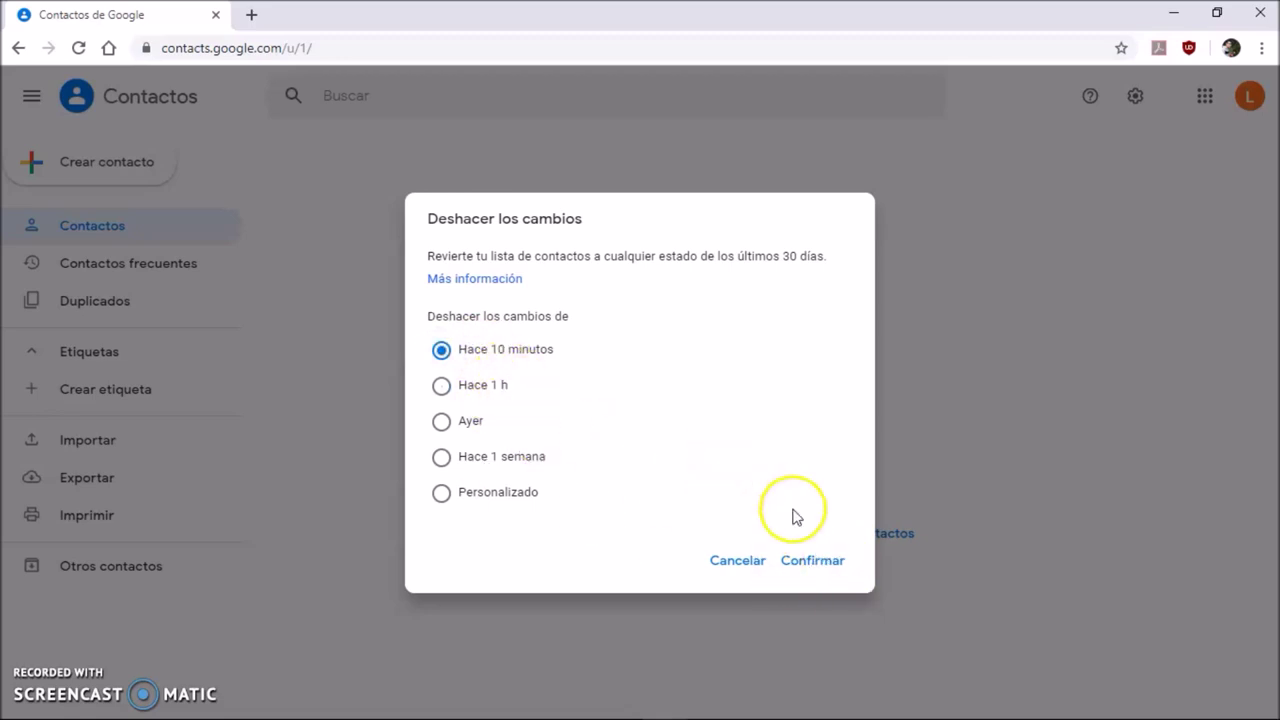
{"action": "left_click", "coordinate": [803, 563]}
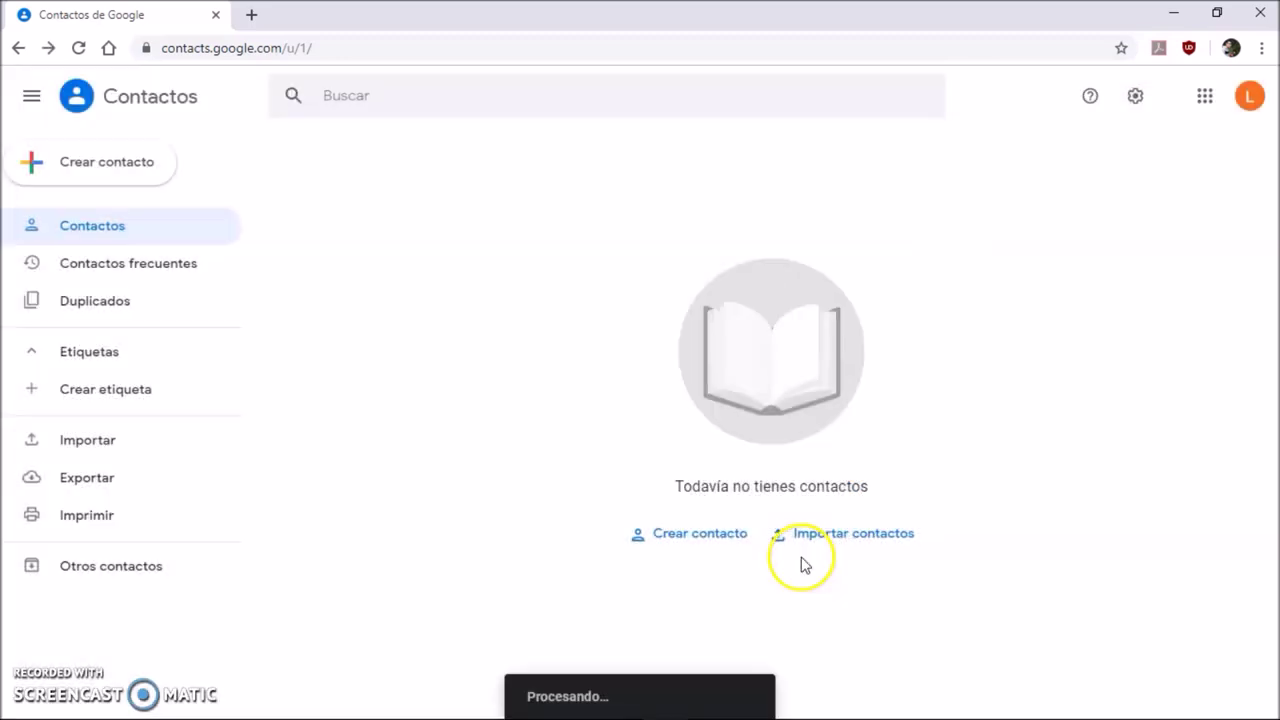
- Run Deshacer cambios again with a Personalizado range of 5 minutes
{"action": "left_click", "coordinate": [1131, 109]}
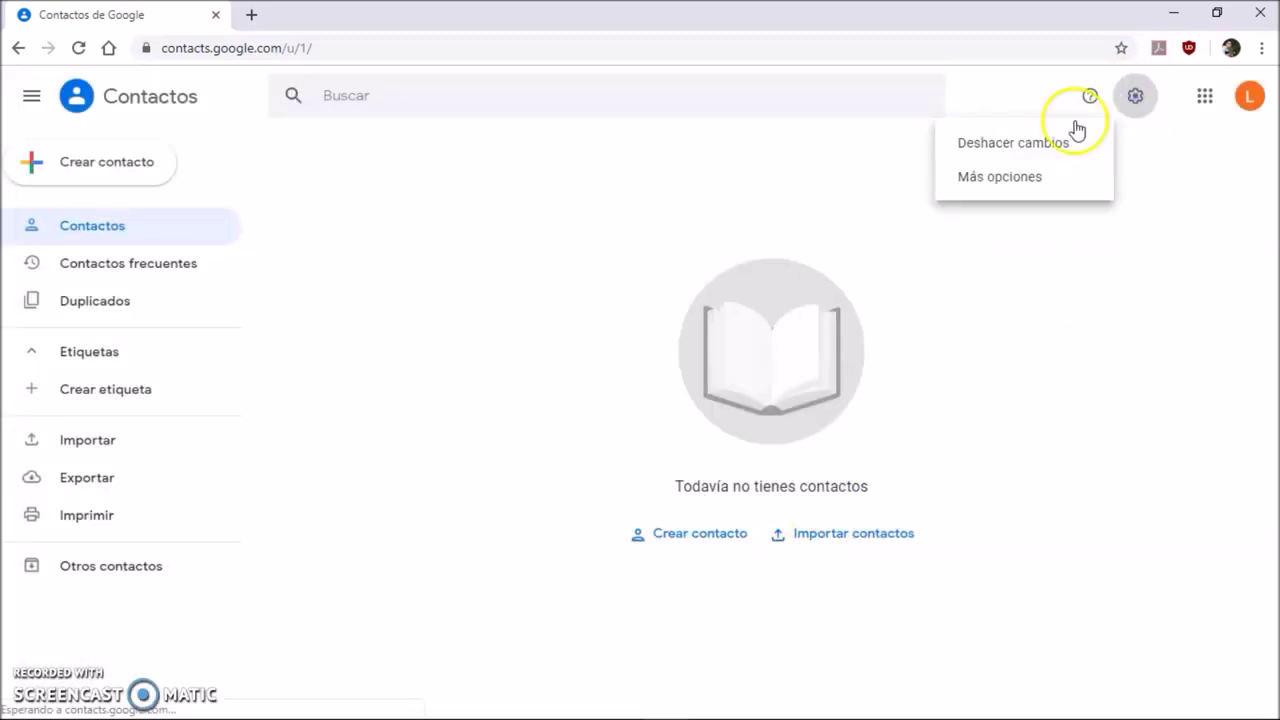
{"action": "left_click", "coordinate": [1134, 99]}
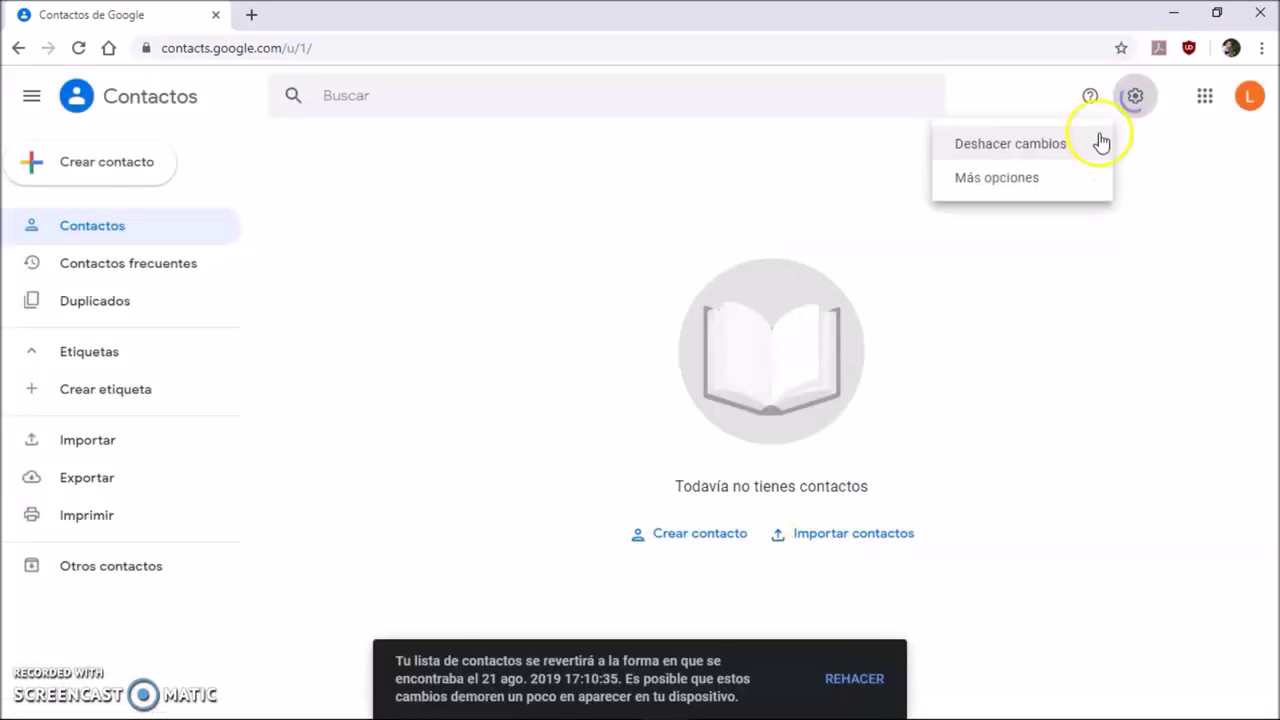
{"action": "left_click", "coordinate": [1048, 148]}
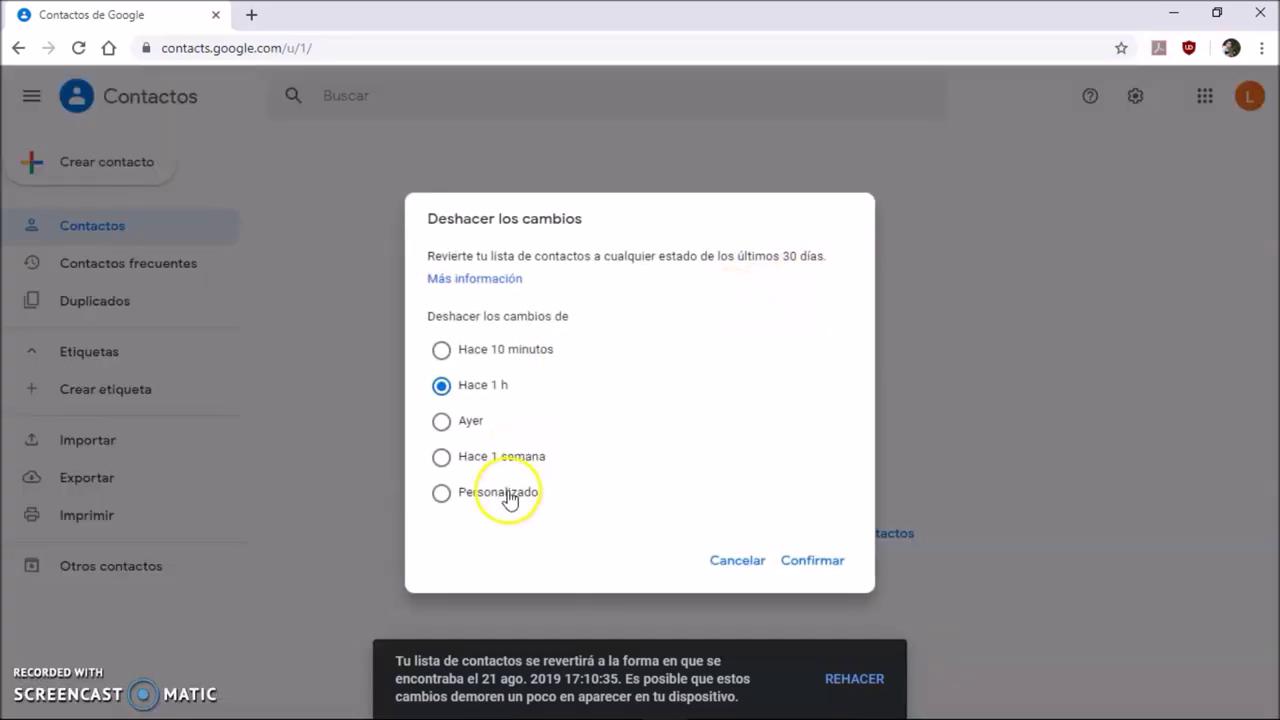
{"action": "left_click", "coordinate": [503, 491]}
{"action": "left_click", "coordinate": [467, 514]}
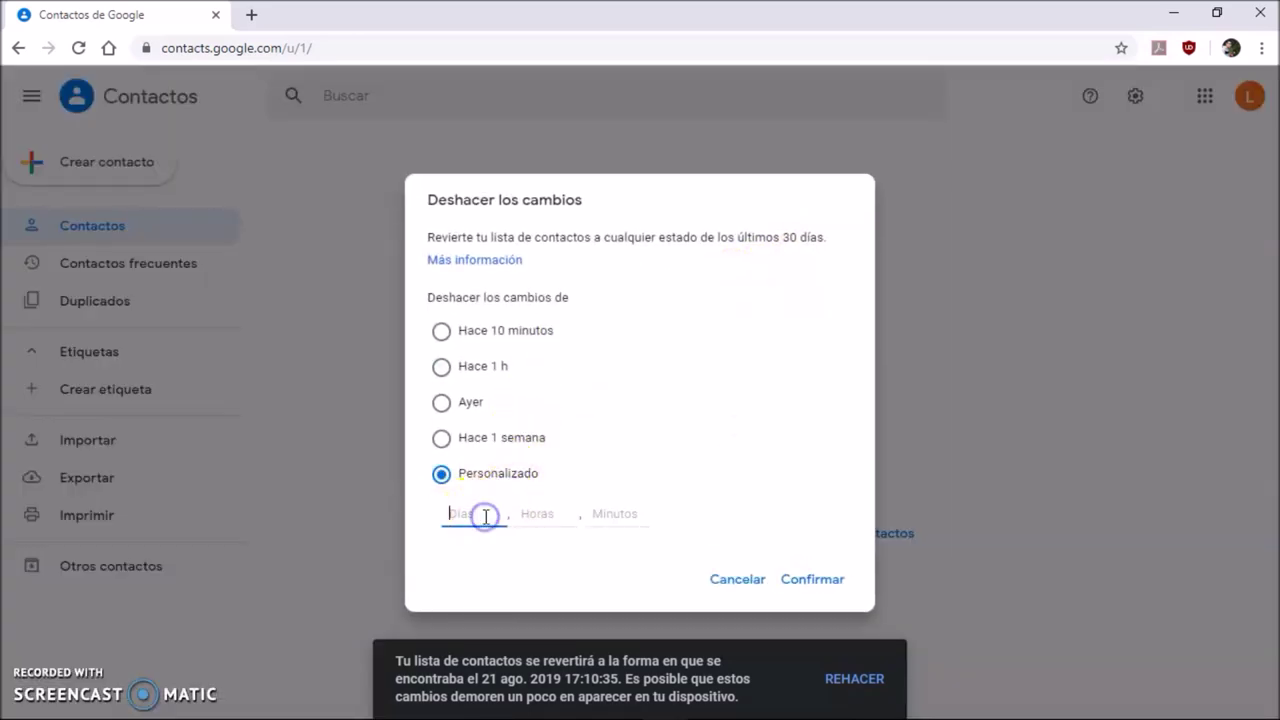
{"action": "left_click", "coordinate": [548, 516]}
{"action": "left_click", "coordinate": [606, 517]}
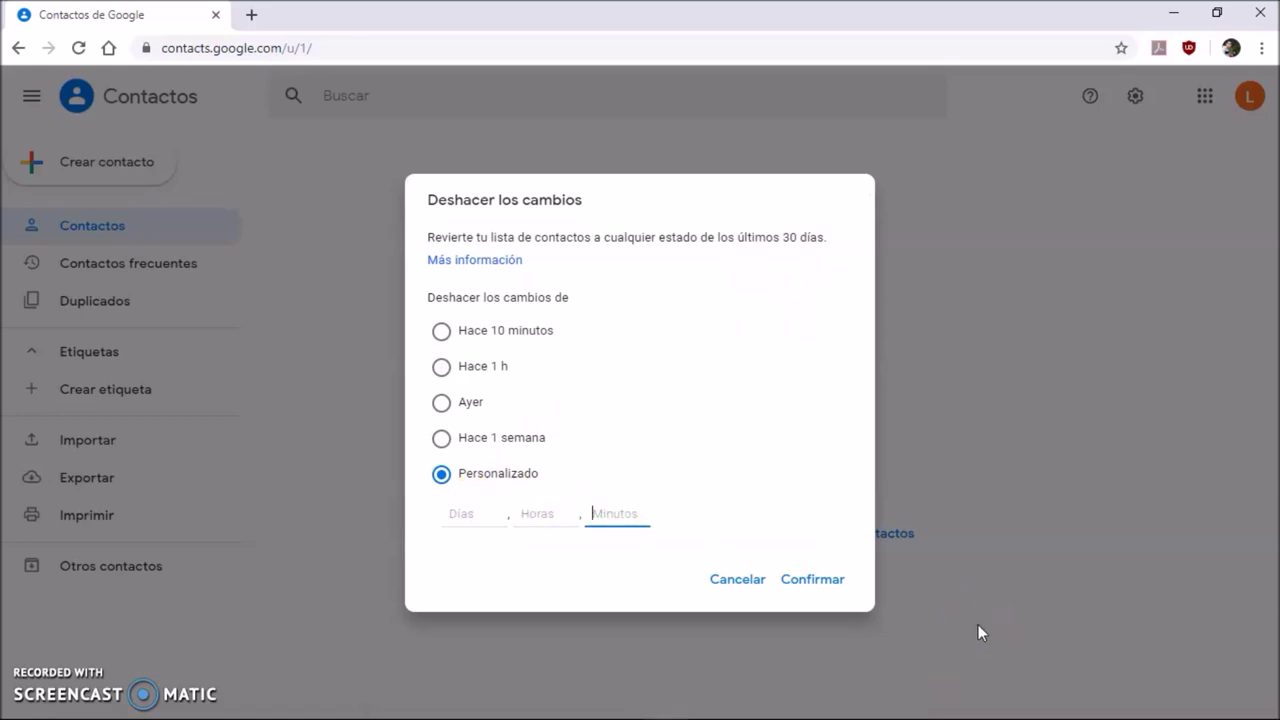
{"action": "type", "text": "5"}
{"action": "left_click", "coordinate": [815, 583]}
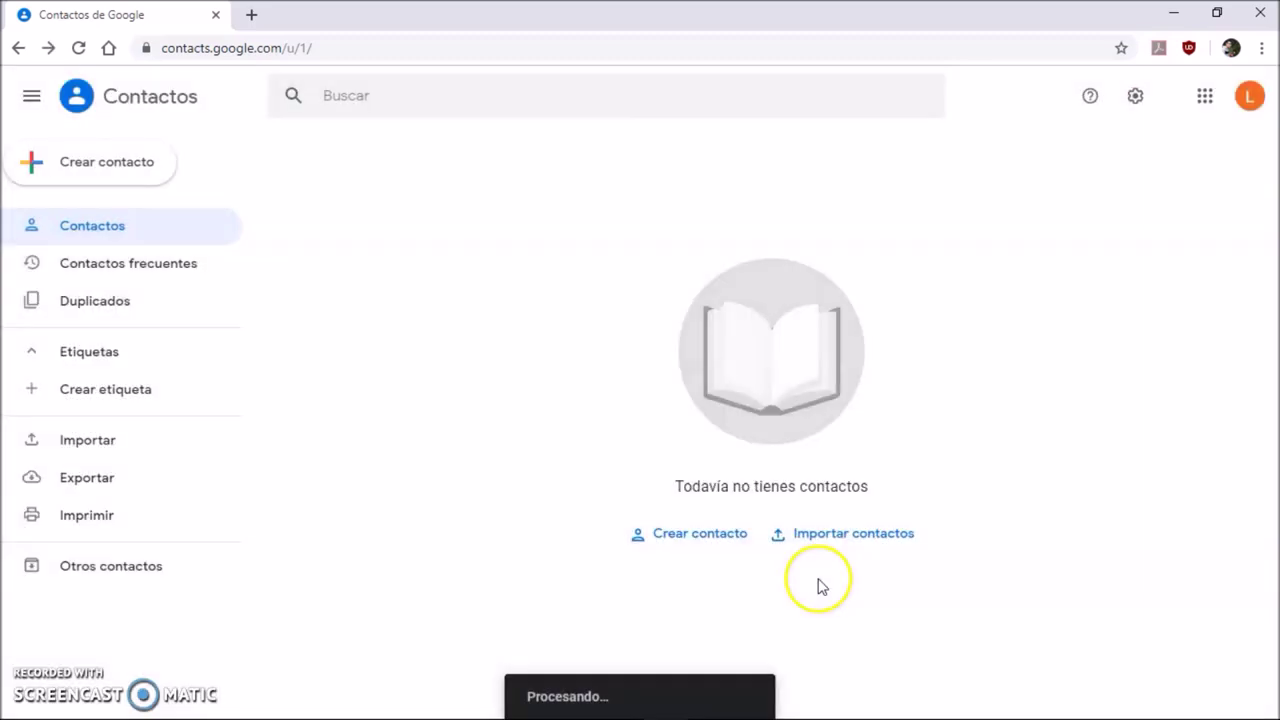
- Revert with a Personalizado range of 05 minutes
{"action": "left_click", "coordinate": [1137, 95]}
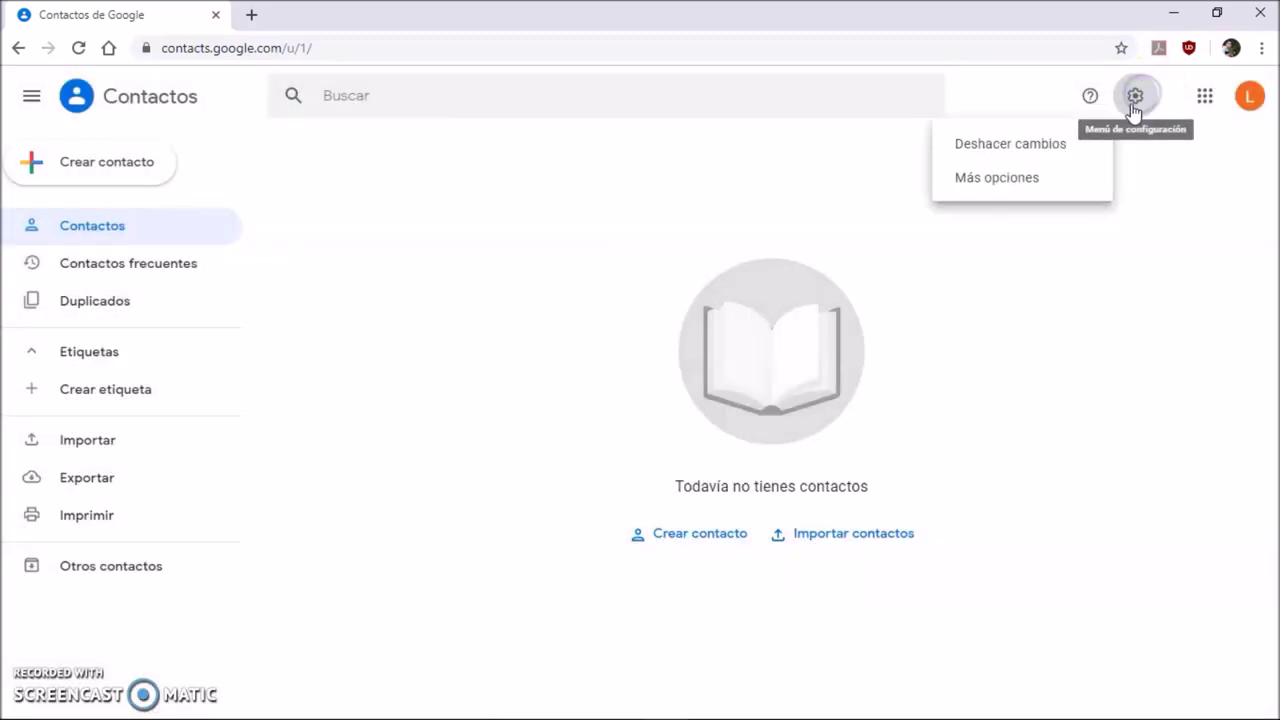
{"action": "left_click", "coordinate": [1047, 148]}
{"action": "left_click", "coordinate": [1135, 95]}
{"action": "left_click", "coordinate": [1025, 148]}
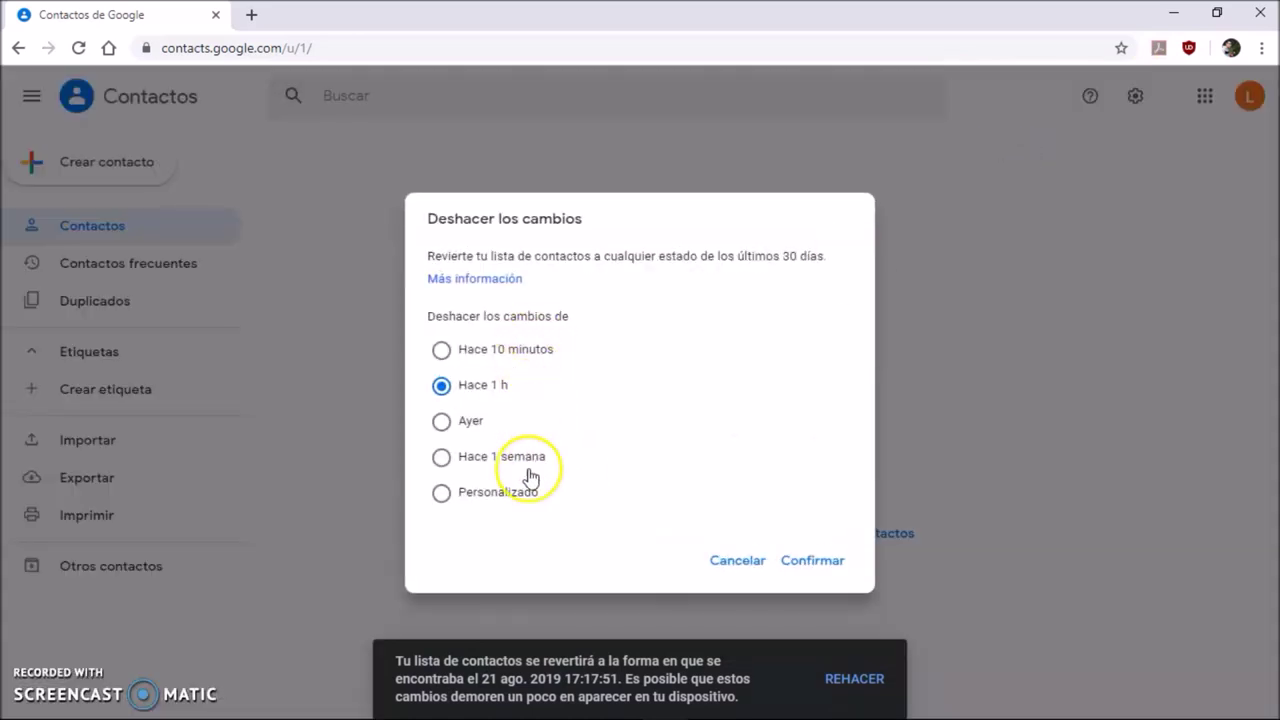
{"action": "left_click", "coordinate": [521, 491]}
{"action": "left_click", "coordinate": [605, 515]}
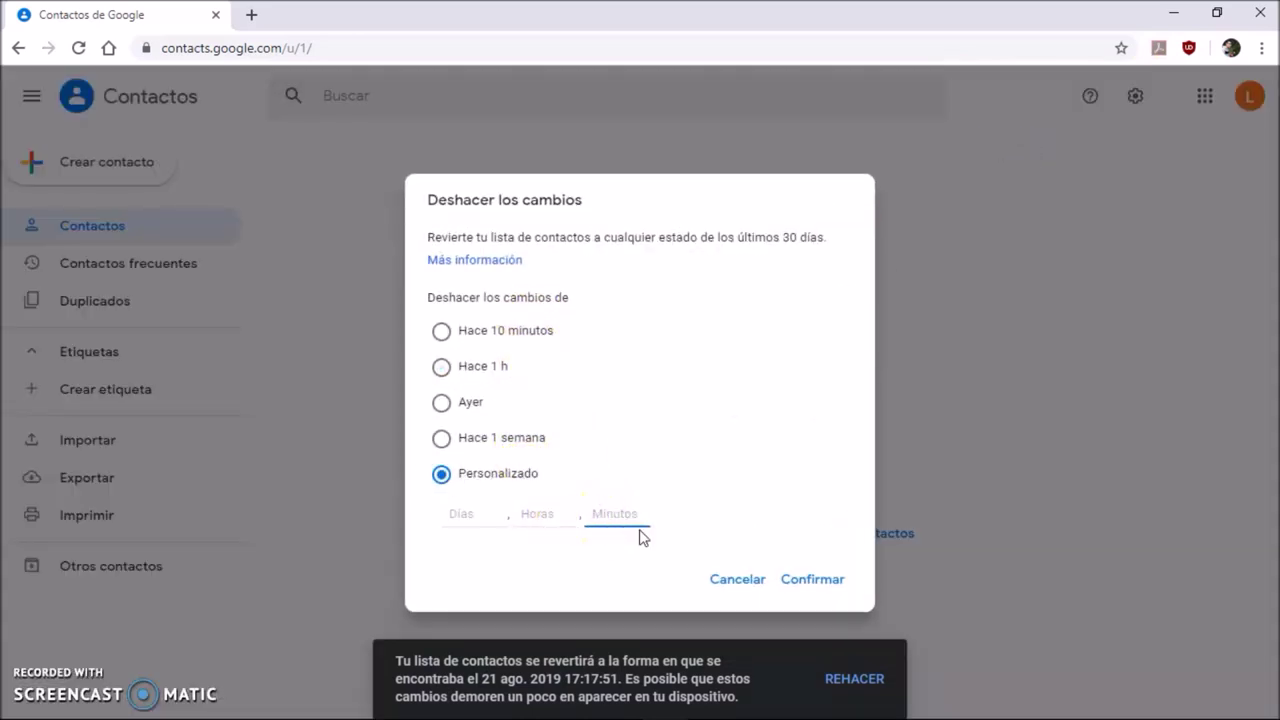
{"action": "type", "text": "05"}
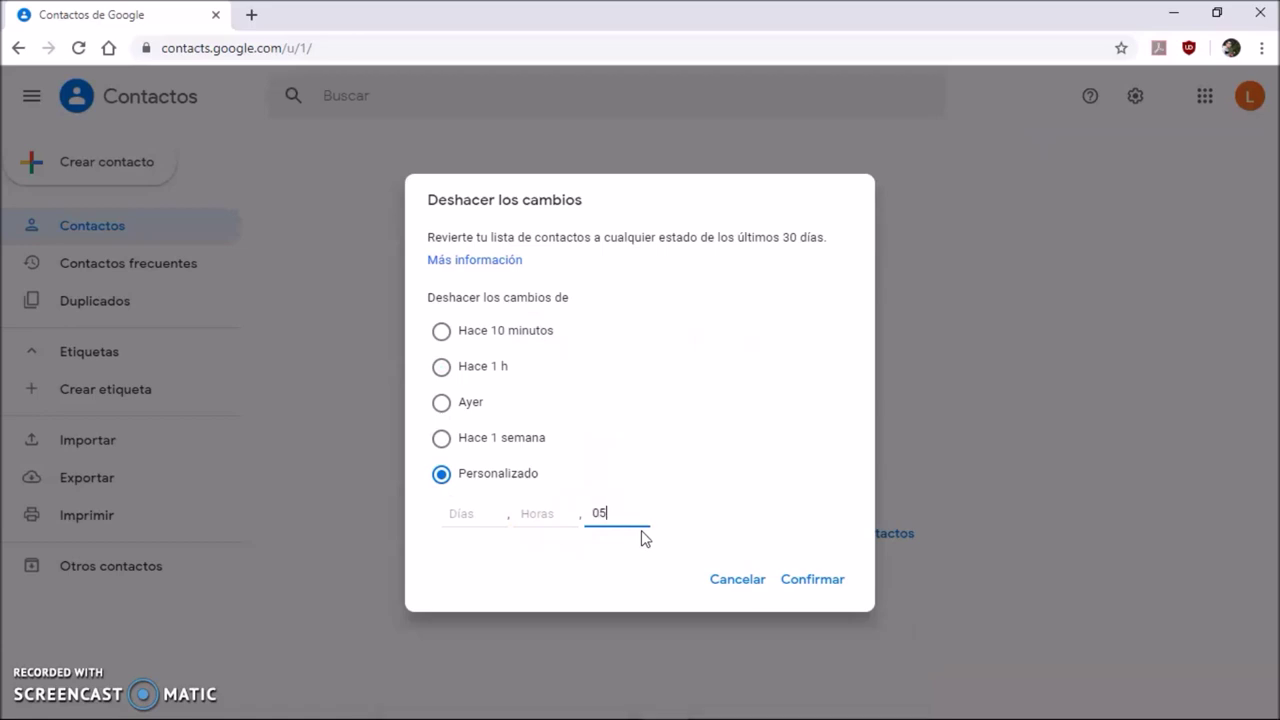
{"action": "left_click", "coordinate": [787, 580]}
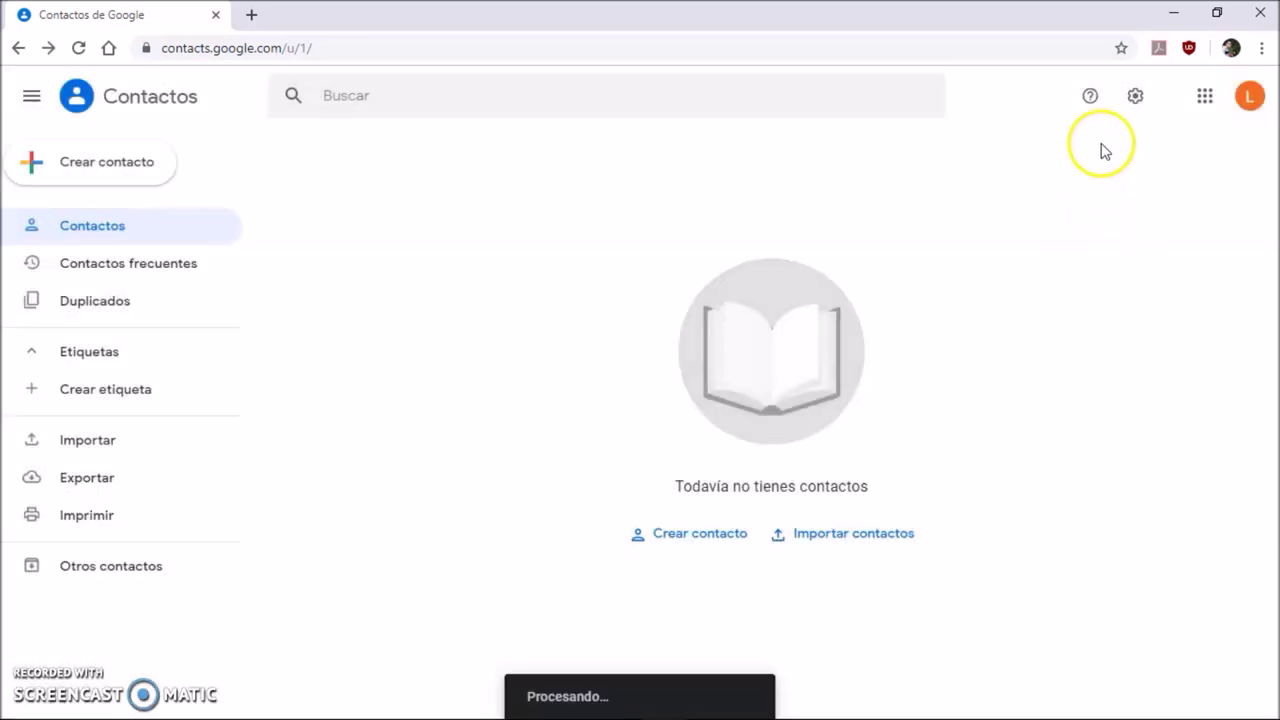
- Revert the contact list to Hace 10 minutos
{"action": "left_click", "coordinate": [1135, 99]}
{"action": "left_click", "coordinate": [1040, 155]}
{"action": "left_click", "coordinate": [1137, 99]}
{"action": "left_click", "coordinate": [1052, 143]}
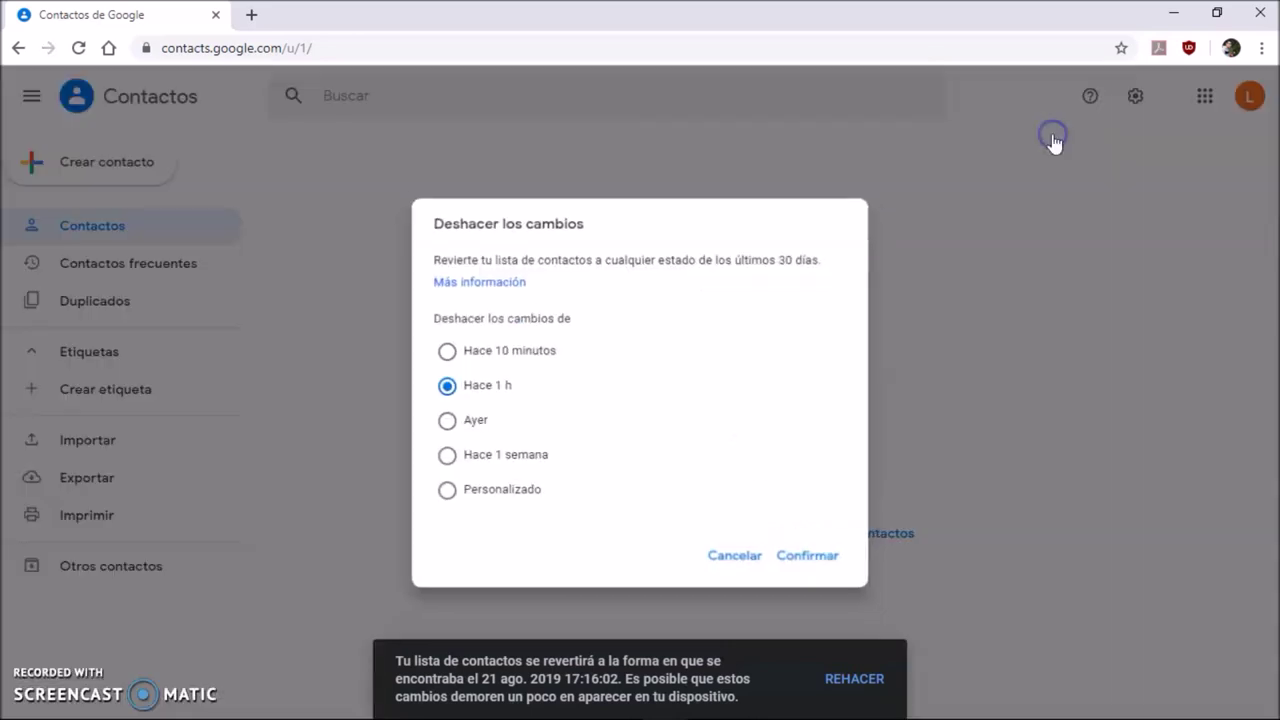
{"action": "left_click", "coordinate": [479, 356]}
{"action": "left_click", "coordinate": [810, 561]}
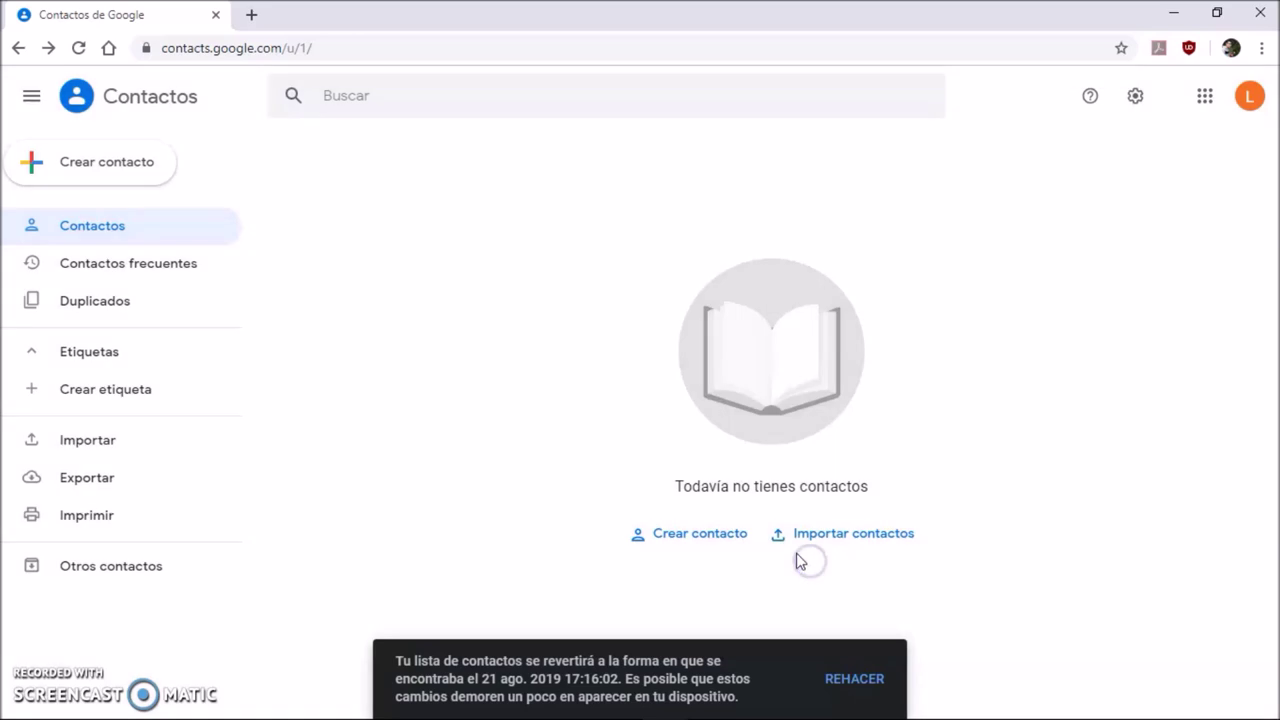
- Revert again using a Personalizado range of 5 minutes
{"action": "left_click", "coordinate": [1140, 98]}
{"action": "left_click", "coordinate": [1020, 145]}
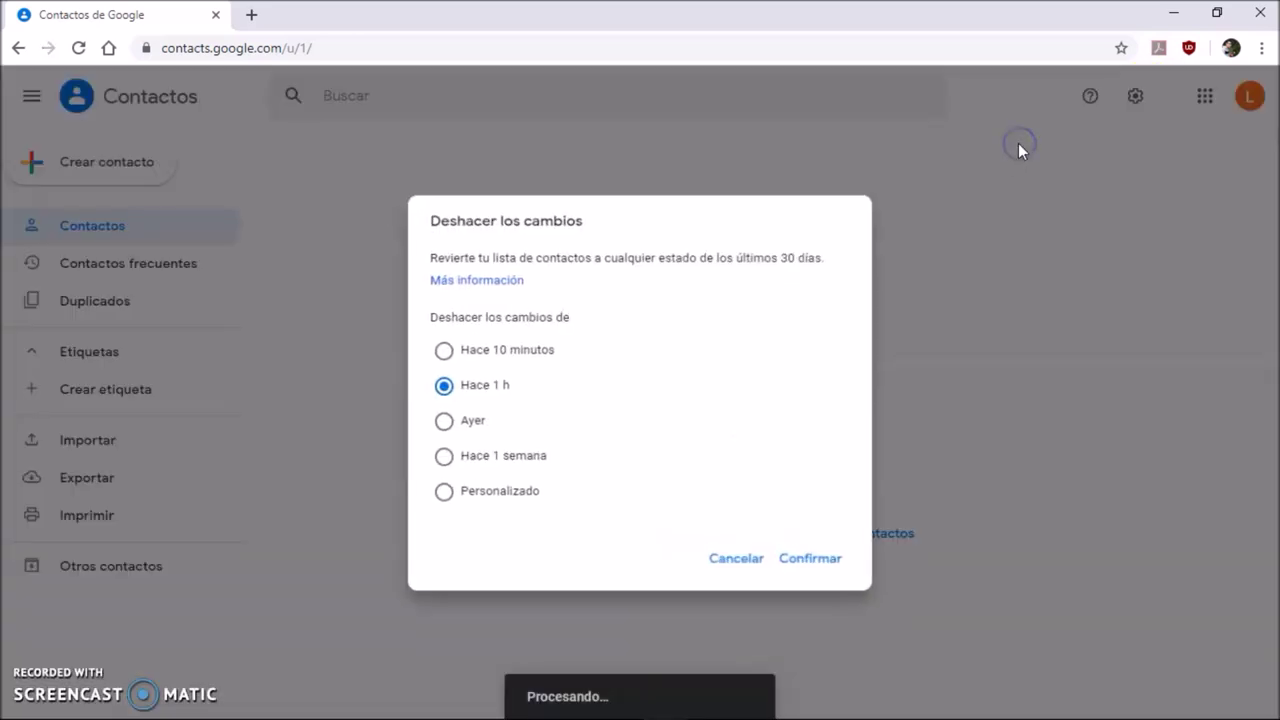
{"action": "left_click", "coordinate": [521, 366]}
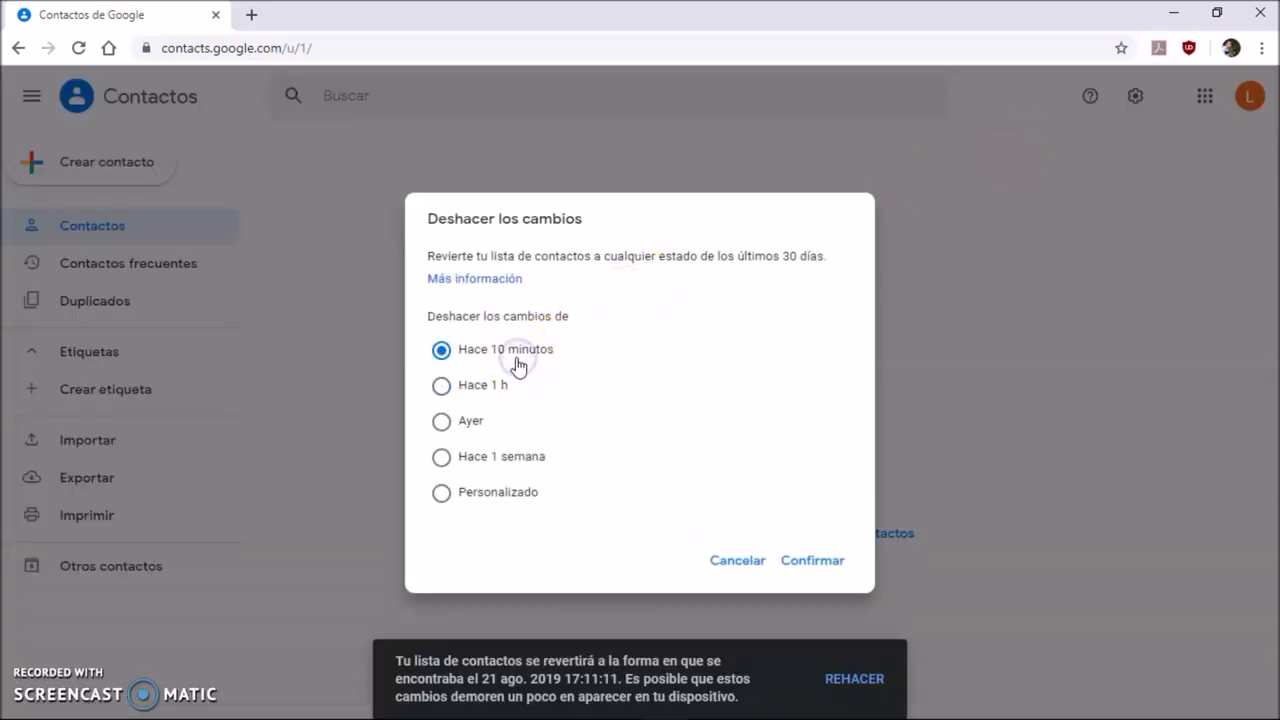
{"action": "left_click", "coordinate": [478, 486]}
{"action": "left_click", "coordinate": [614, 515]}
{"action": "type", "text": "5"}
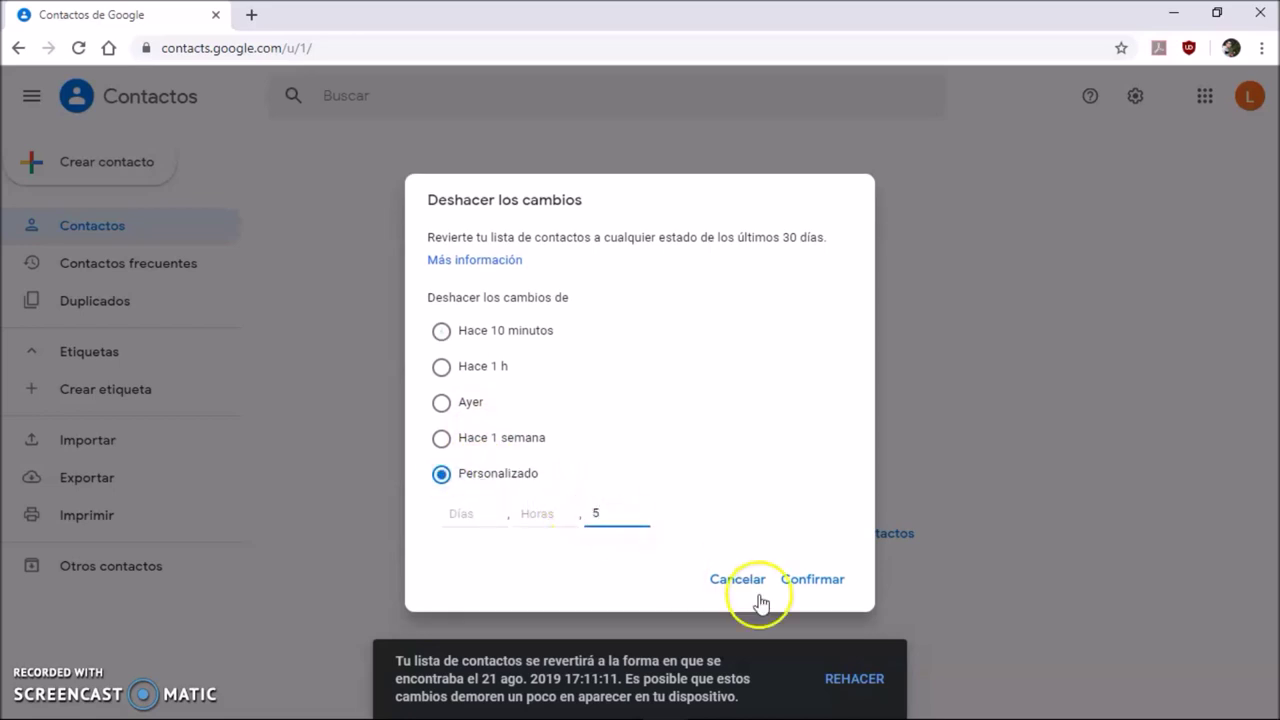
{"action": "left_click", "coordinate": [816, 598]}
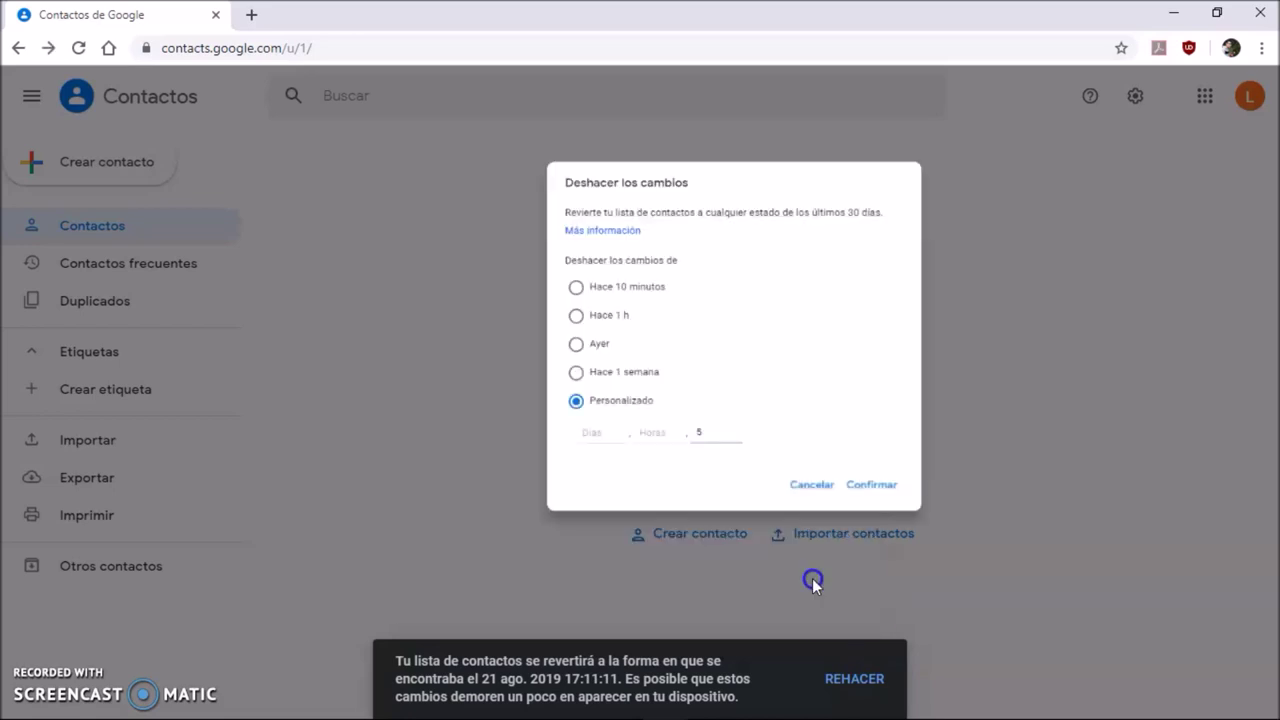
- Revert with a Personalizado range of 1 minute
{"action": "left_click", "coordinate": [1137, 97]}
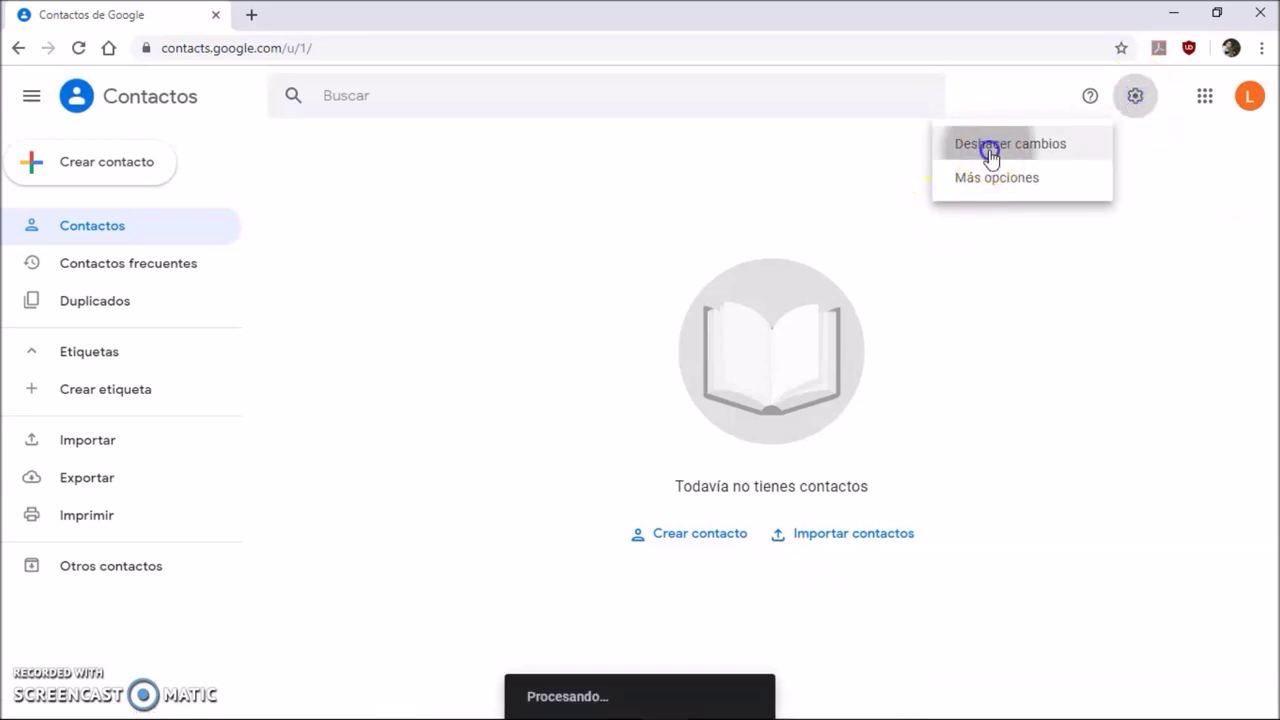
{"action": "left_click", "coordinate": [988, 150]}
{"action": "left_click", "coordinate": [490, 490]}
{"action": "left_click", "coordinate": [628, 513]}
{"action": "type", "text": "1"}
{"action": "left_click", "coordinate": [808, 580]}
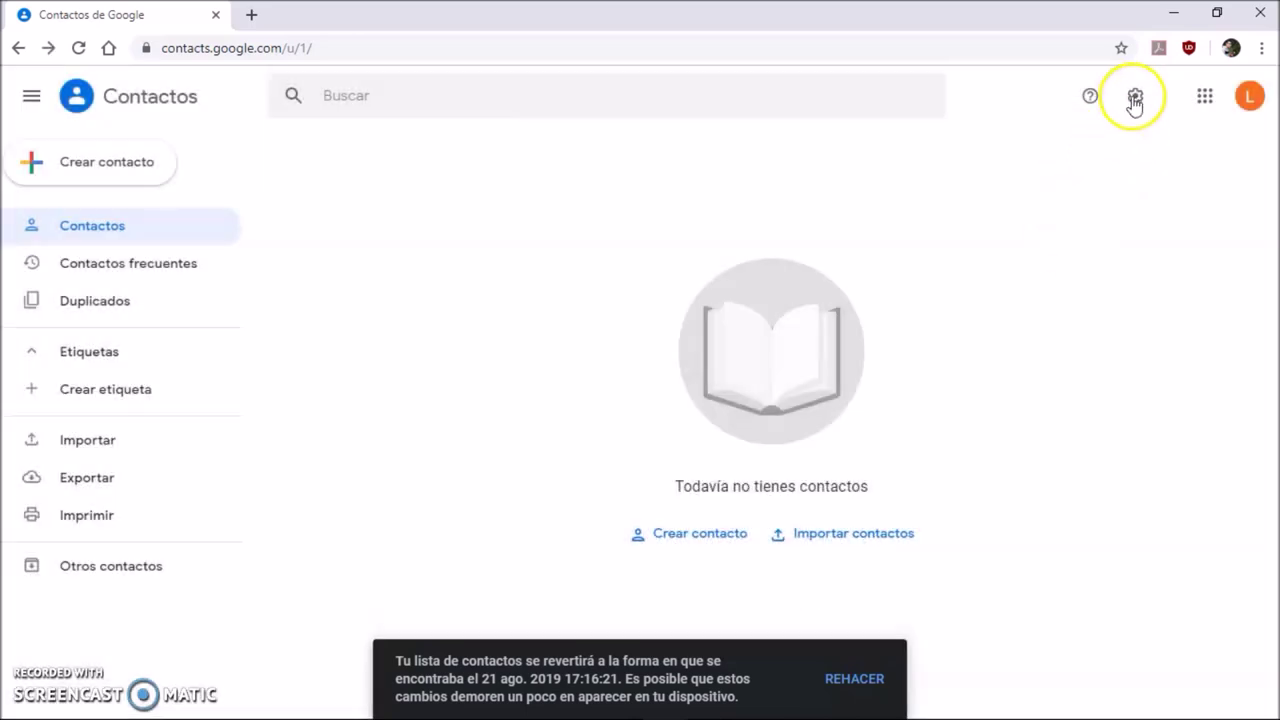
- Revert with a Personalizado range of 02 minutes
{"action": "left_click", "coordinate": [1134, 97]}
{"action": "left_click", "coordinate": [990, 146]}
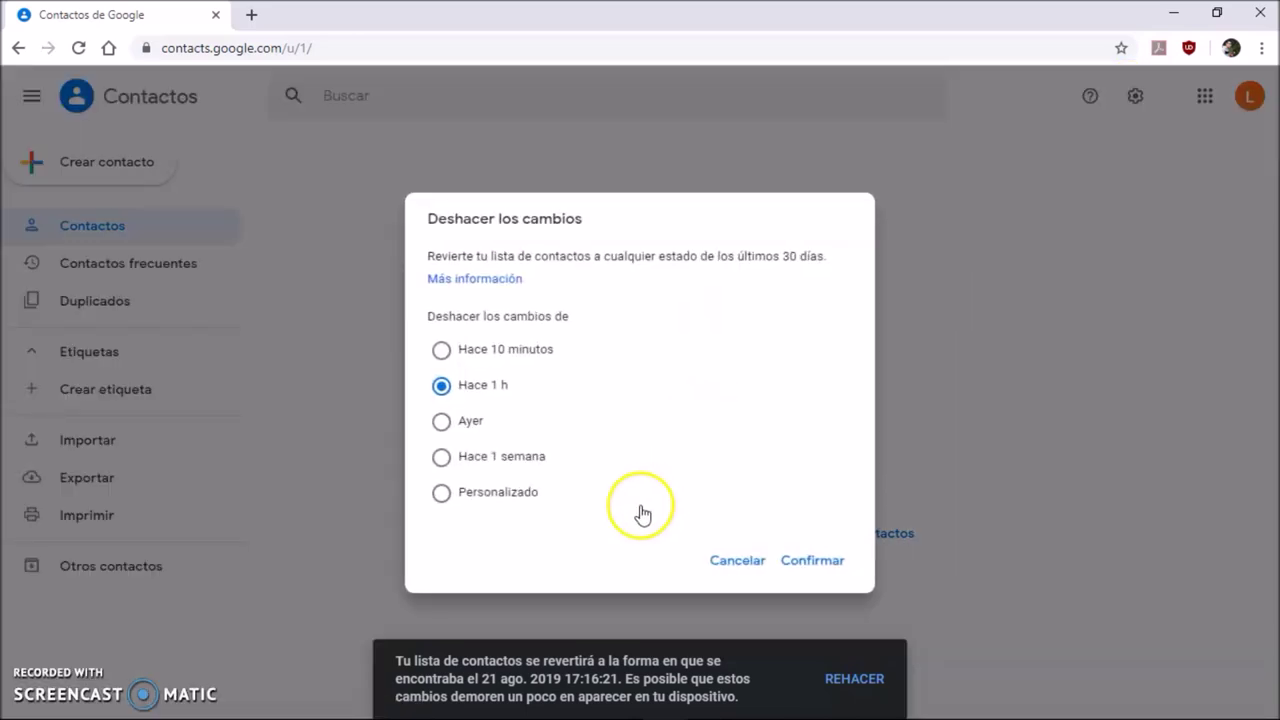
{"action": "left_click", "coordinate": [488, 485]}
{"action": "left_click", "coordinate": [636, 511]}
{"action": "type", "text": "02"}
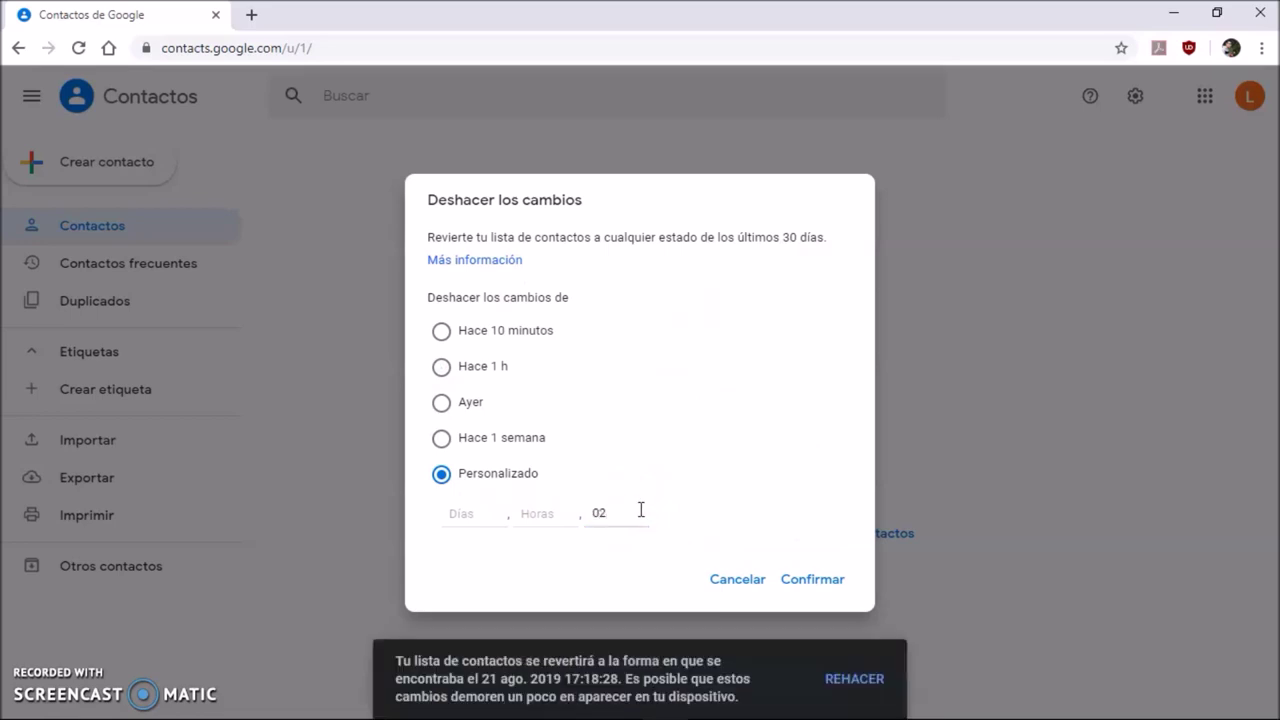
{"action": "left_click", "coordinate": [808, 584]}
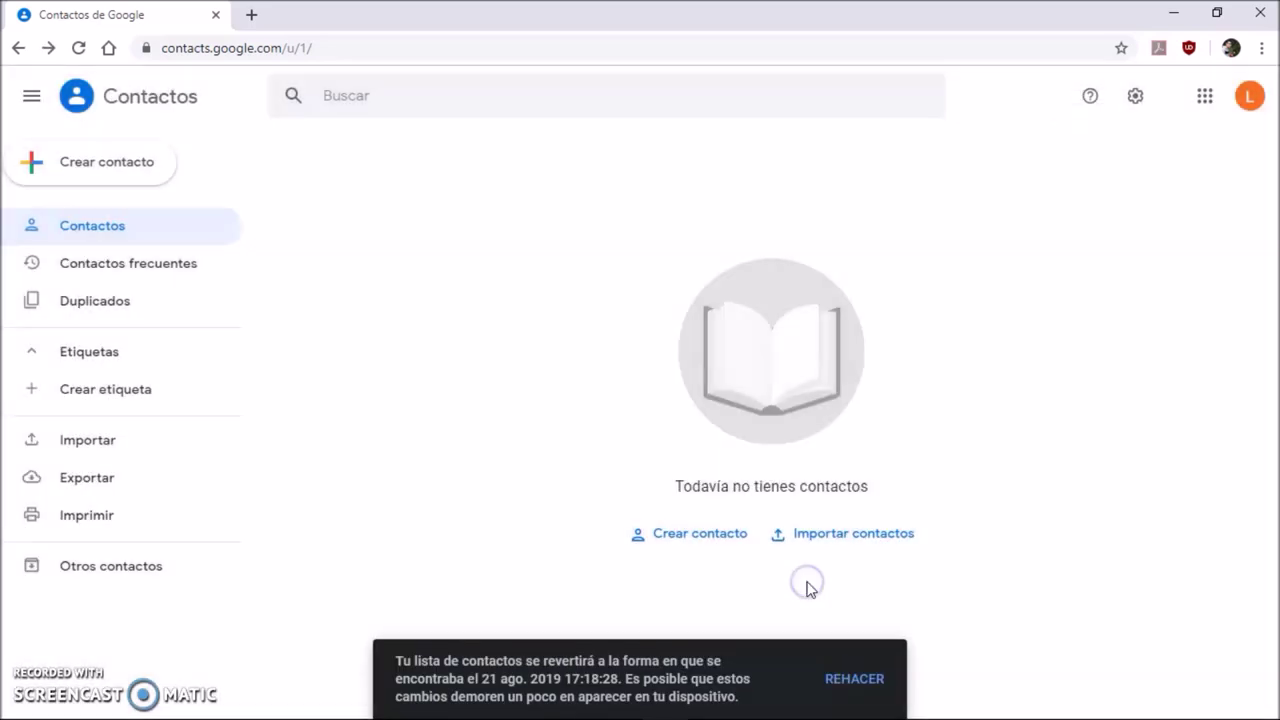